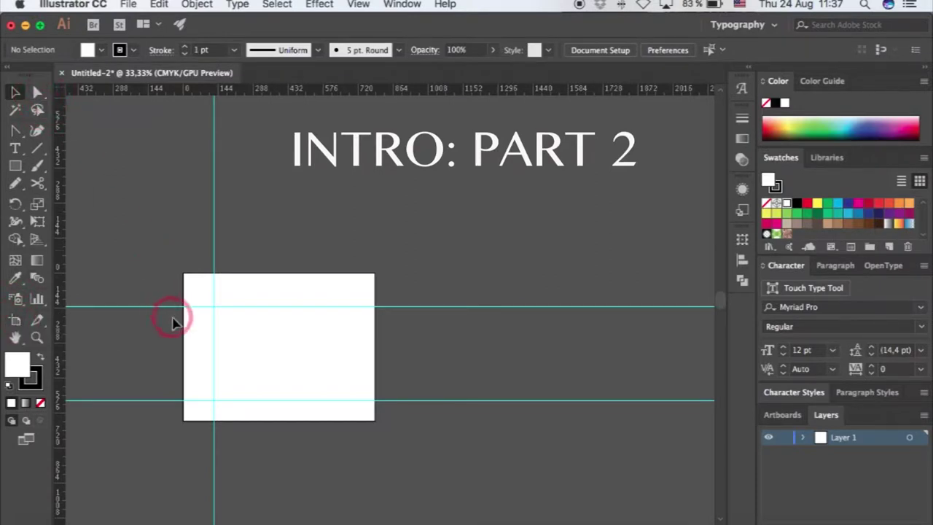
# Zoom the artboard view in to 66.67%
pyautogui.click(142, 406)
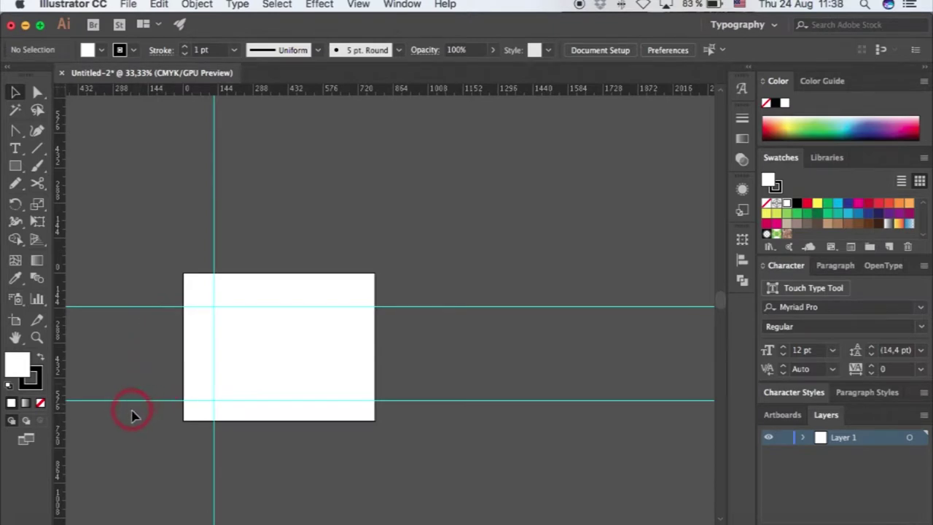
pyautogui.keyDown('alt'); pyautogui.scroll(1, 136, 408); pyautogui.keyUp('alt')
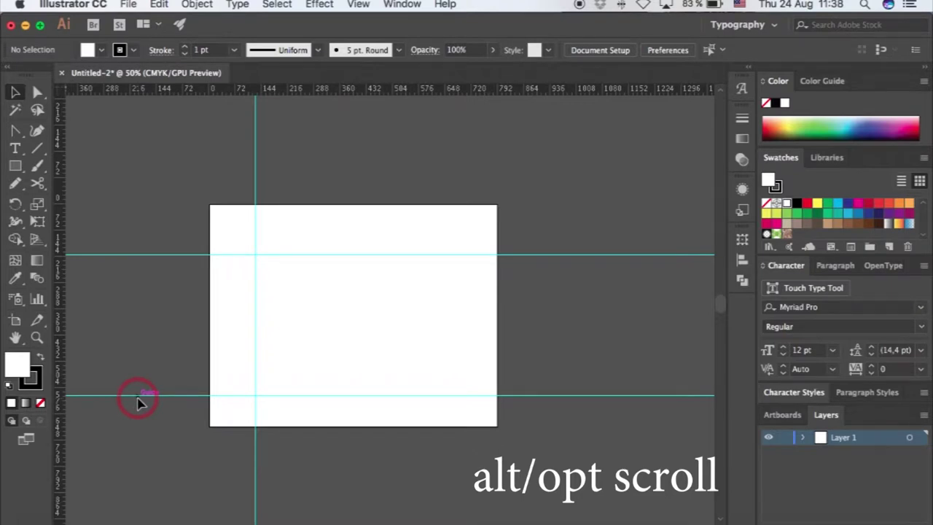
pyautogui.keyDown('alt'); pyautogui.scroll(1, 140, 403); pyautogui.keyUp('alt')
pyautogui.click(266, 183)
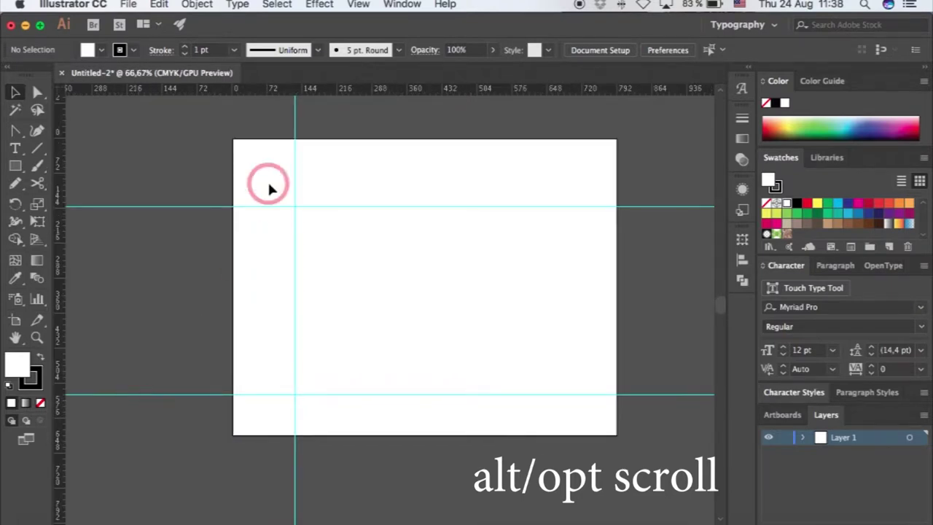
# Bring up the Guides submenu under the View menu
pyautogui.click(398, 5)
pyautogui.moveTo(358, 4)
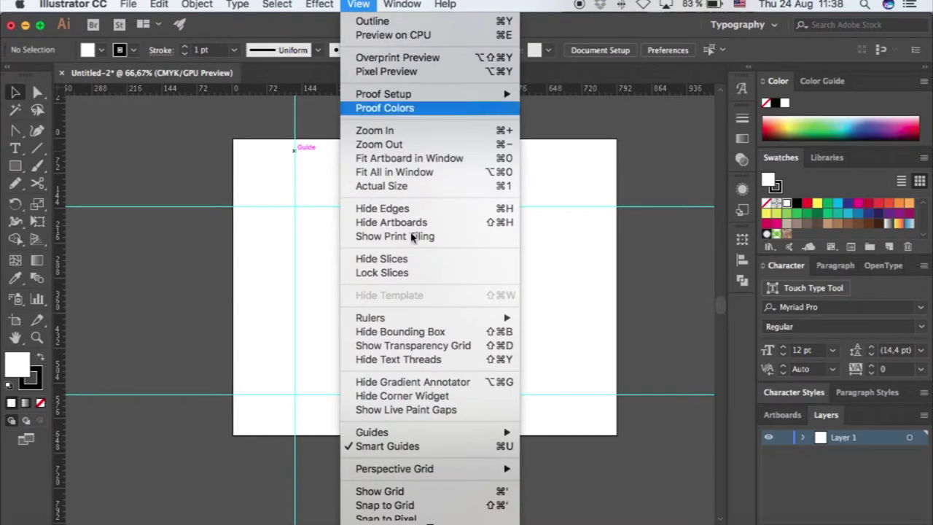
pyautogui.scroll(-2, 405, 408)
# Clear all ruler guides from the document
pyautogui.moveTo(467, 387)
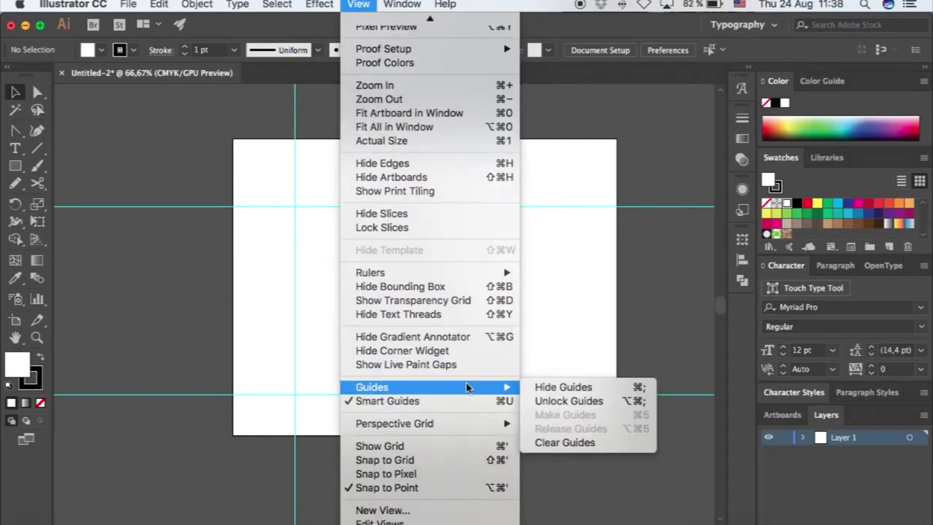
pyautogui.click(604, 447)
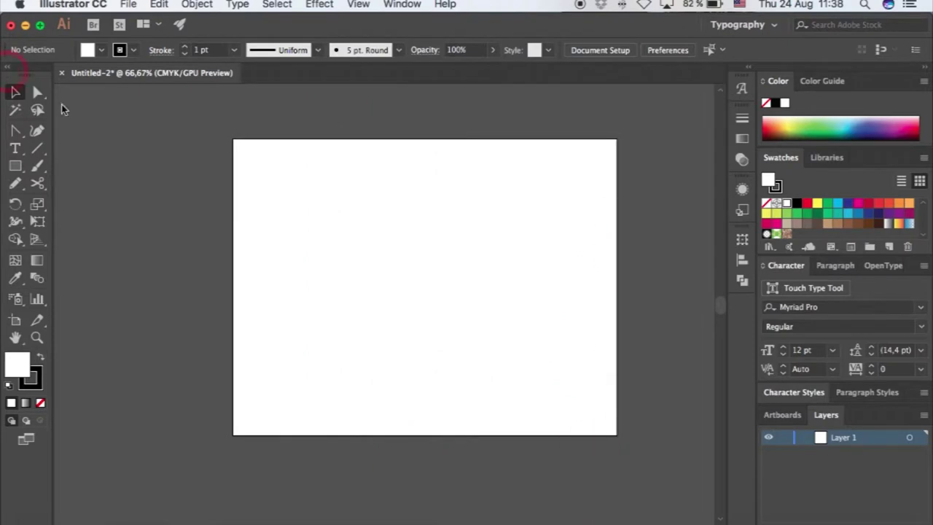
pyautogui.click(393, 298)
pyautogui.click(358, 309)
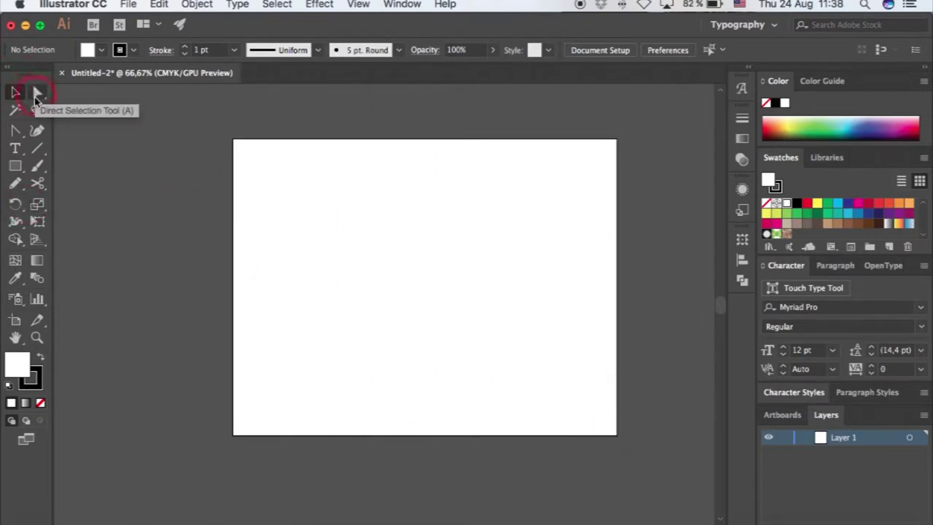
# Draw a long horizontal line across the upper artboard with the Line Segment tool
pyautogui.click(16, 94)
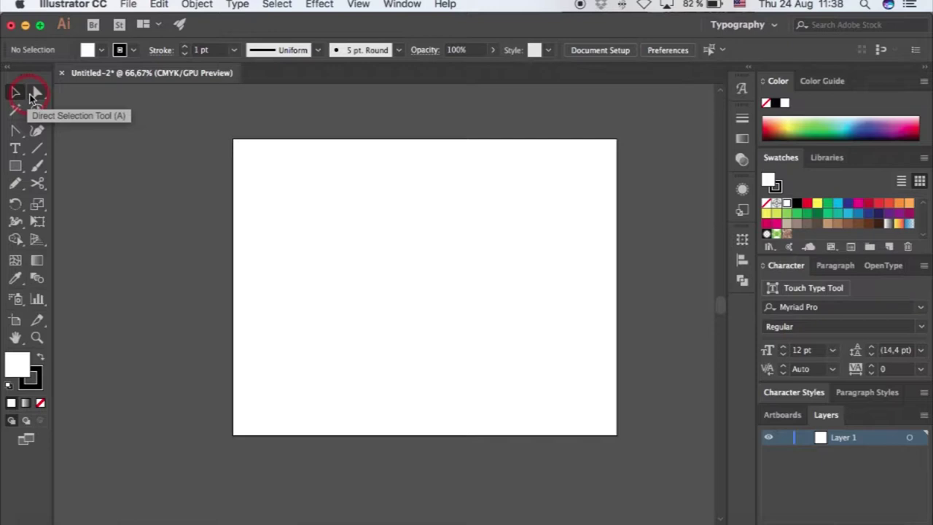
pyautogui.click(36, 150)
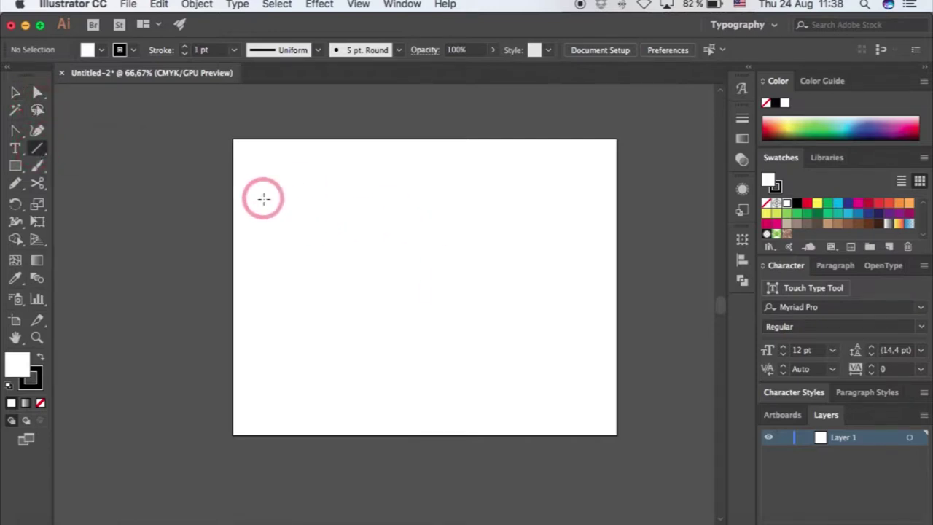
pyautogui.moveTo(264, 197); pyautogui.dragTo(528, 197)
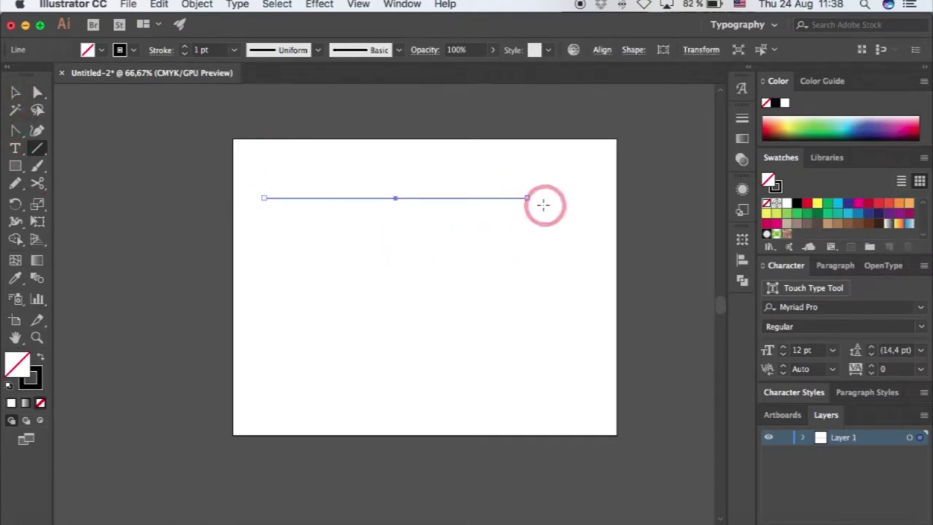
# Drag the line about 81 pt lower with the Direct Selection tool
pyautogui.click(15, 92)
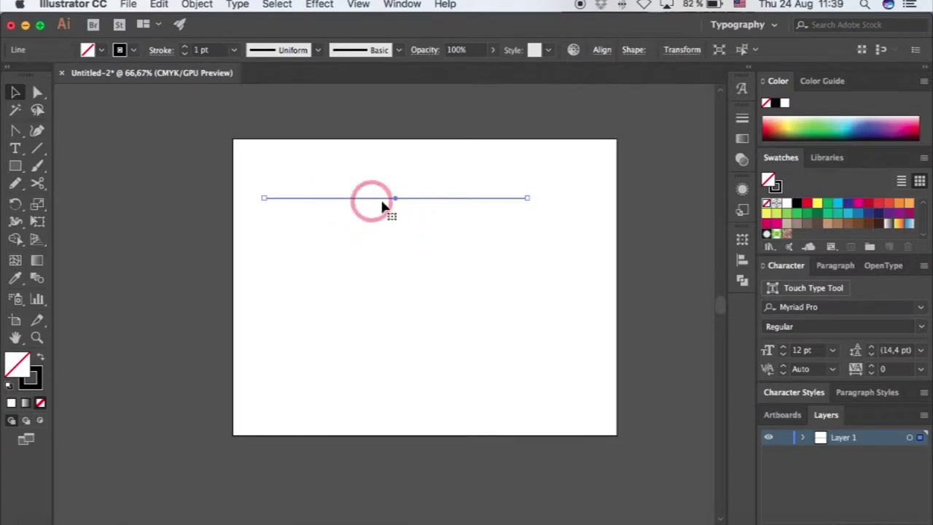
pyautogui.click(37, 92)
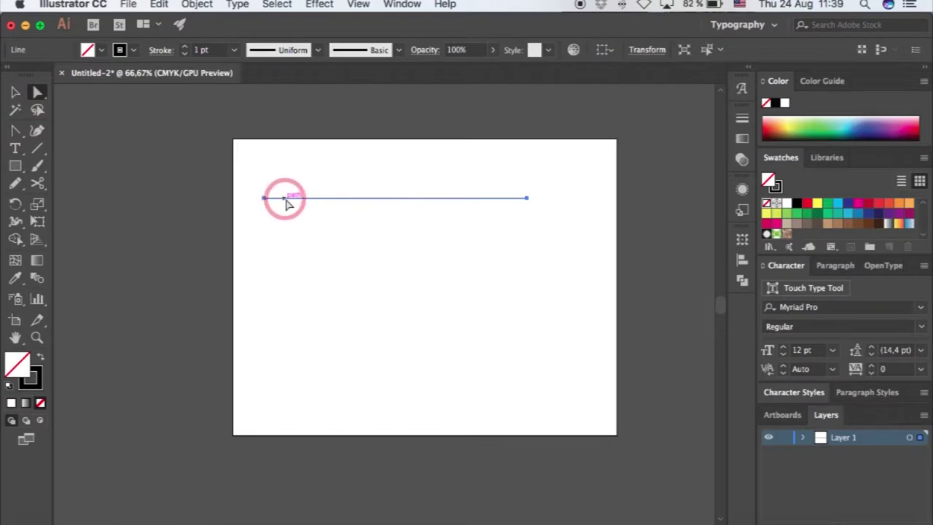
pyautogui.moveTo(344, 199); pyautogui.dragTo(349, 240)
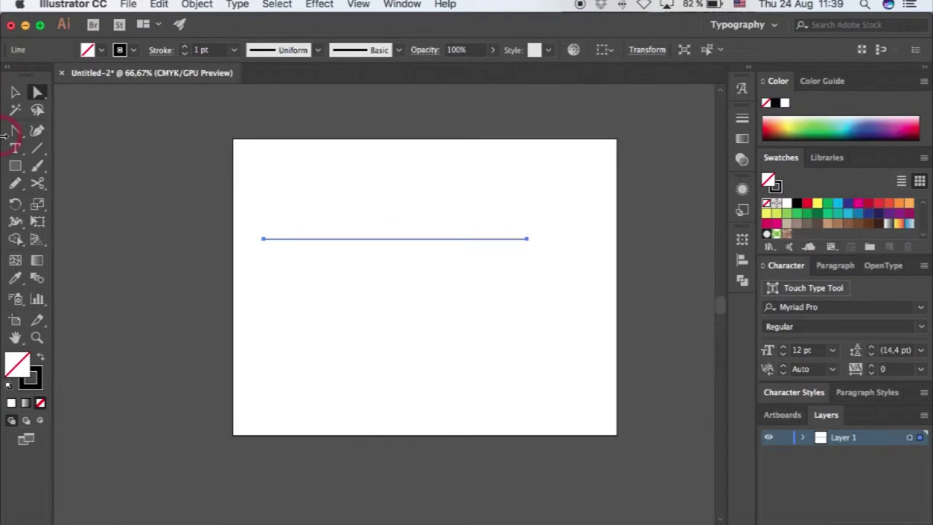
# Add extra anchor points along the horizontal line with the Pen tool
pyautogui.press('p')
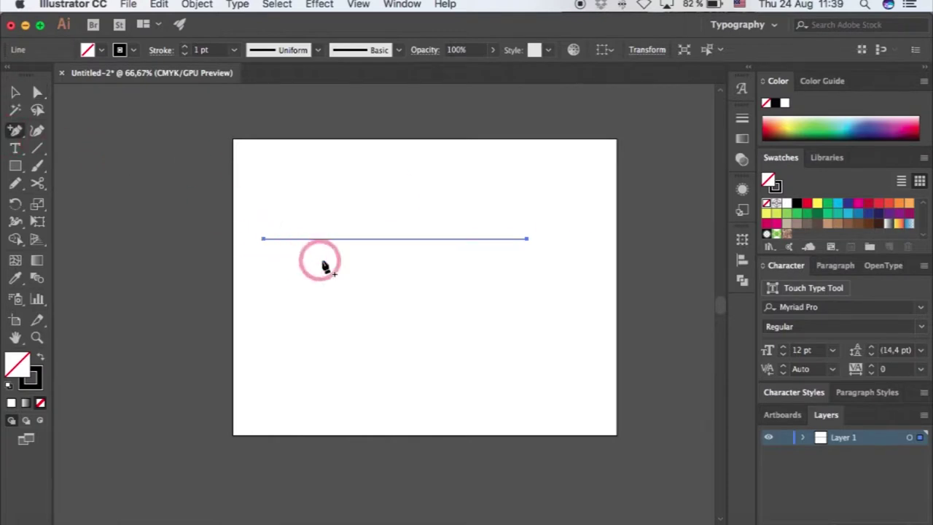
pyautogui.click(315, 239)
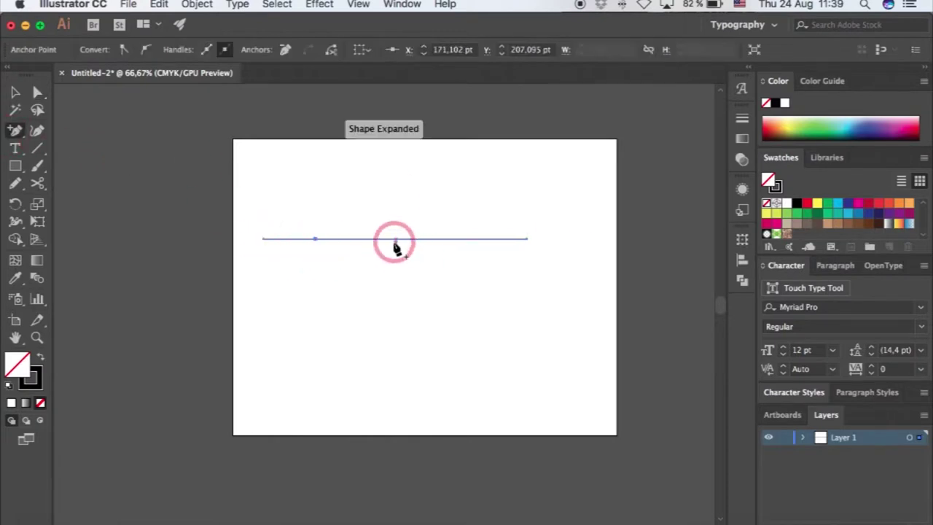
pyautogui.click(462, 239)
pyautogui.press('v')
pyautogui.click(386, 290)
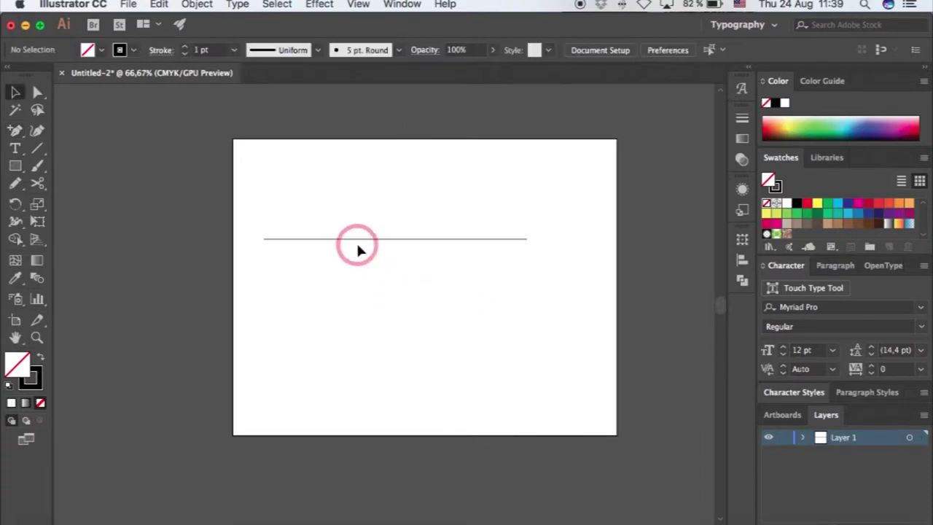
pyautogui.click(358, 243)
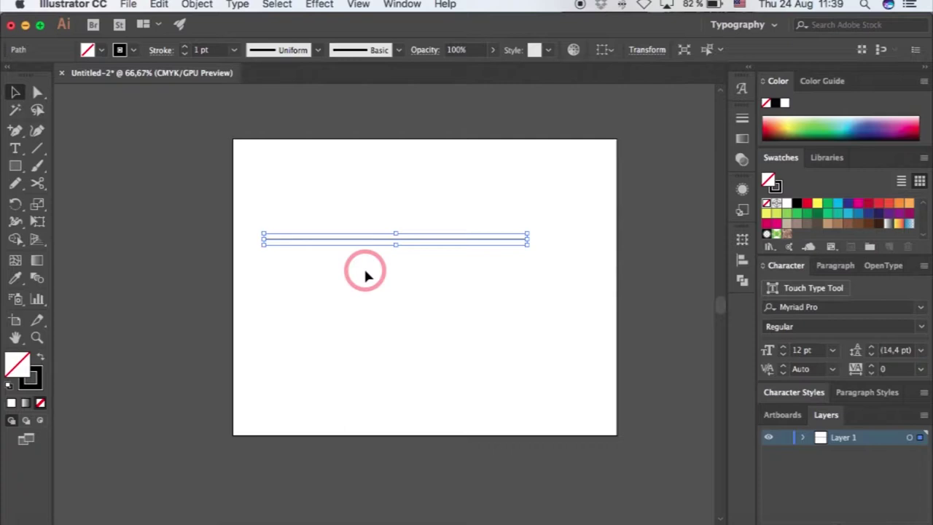
pyautogui.click(38, 91)
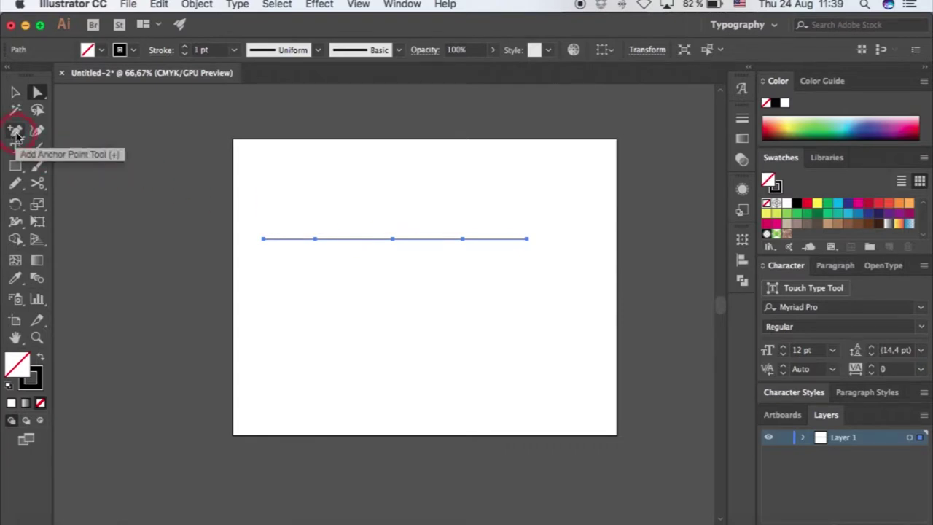
# Delete the three middle anchor points so only the line's two endpoints remain
pyautogui.moveTo(16, 136); pyautogui.dragTo(134, 173)
pyautogui.click(315, 238)
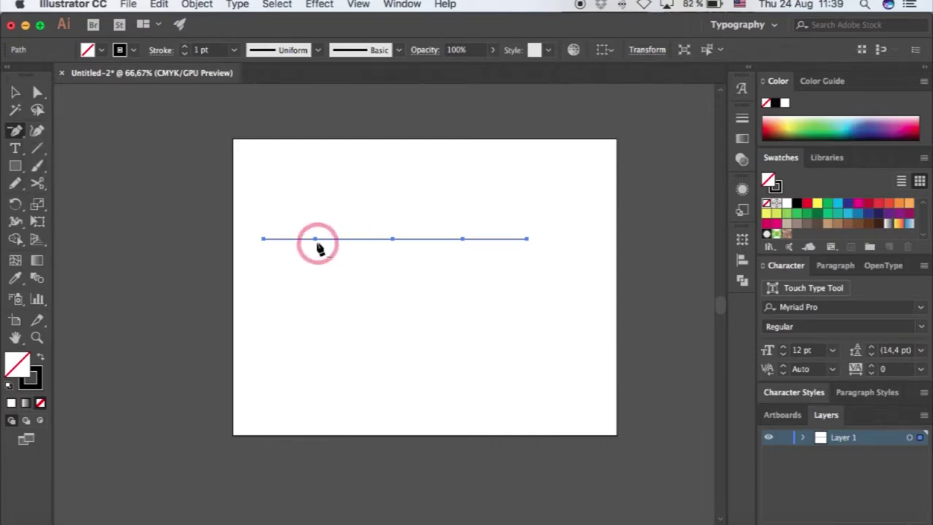
pyautogui.click(394, 239)
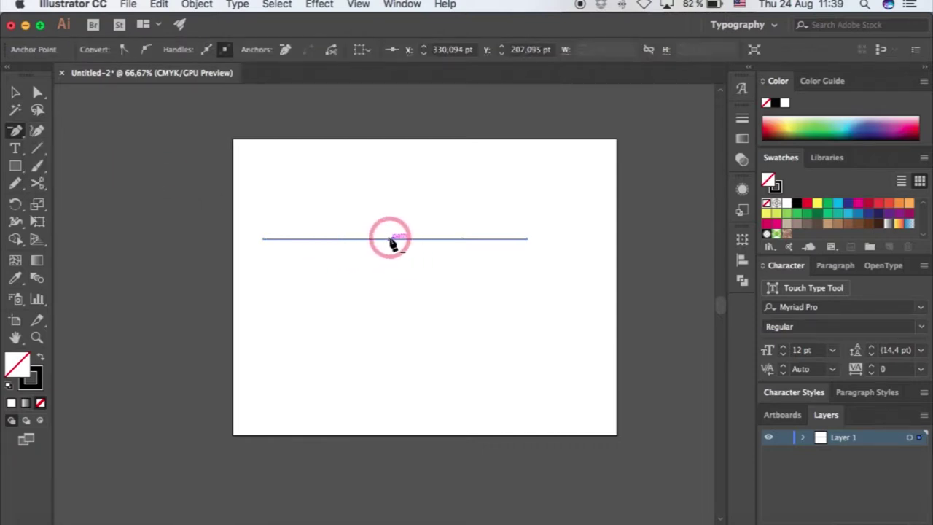
pyautogui.click(462, 238)
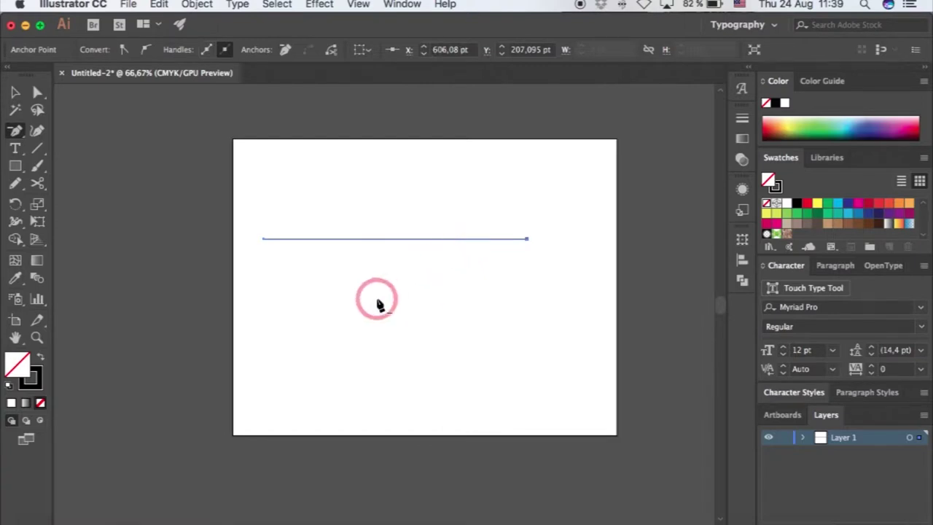
pyautogui.click(17, 132)
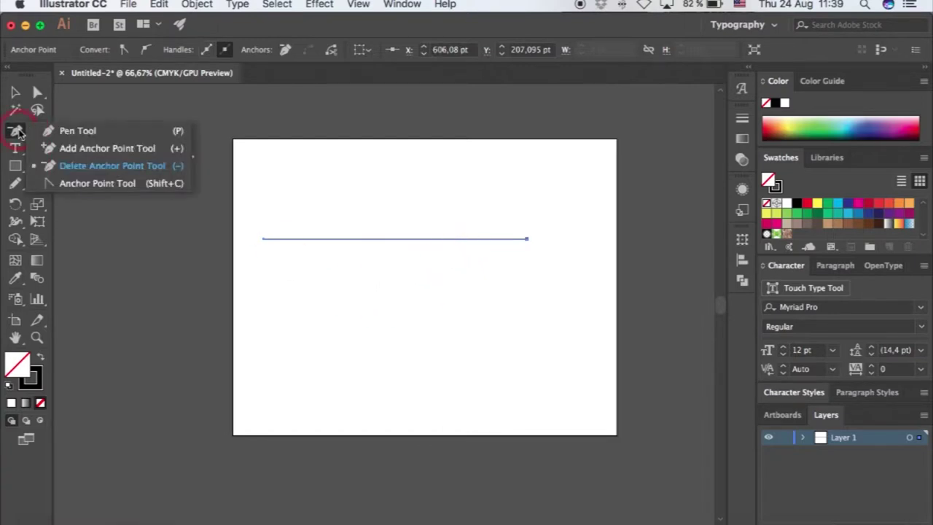
pyautogui.moveTo(31, 131); pyautogui.dragTo(47, 134)
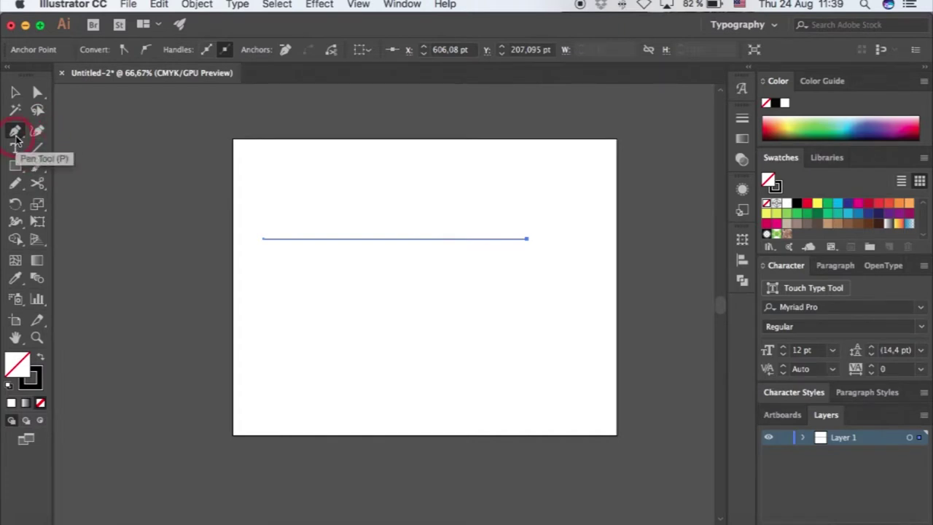
# Draw a four-point angled zigzag path below the line with the Pen tool
pyautogui.click(277, 294)
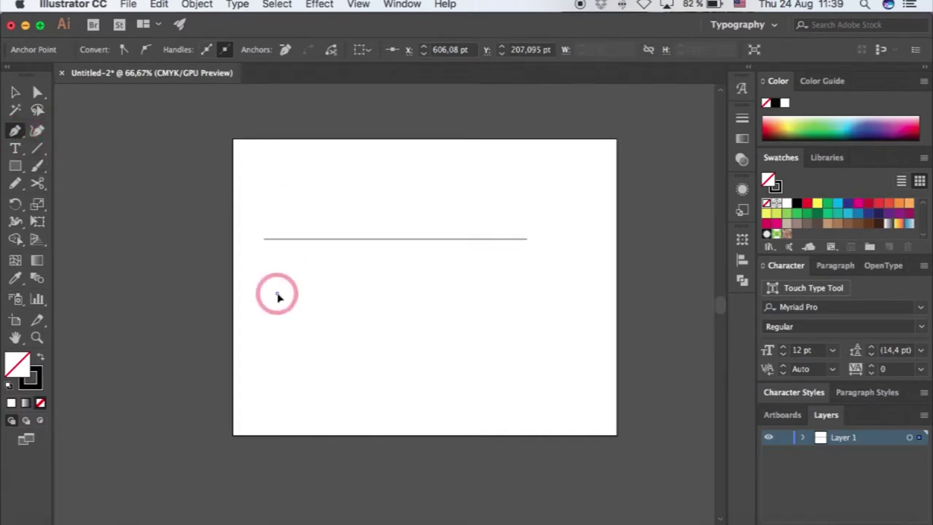
pyautogui.click(386, 266)
pyautogui.click(519, 326)
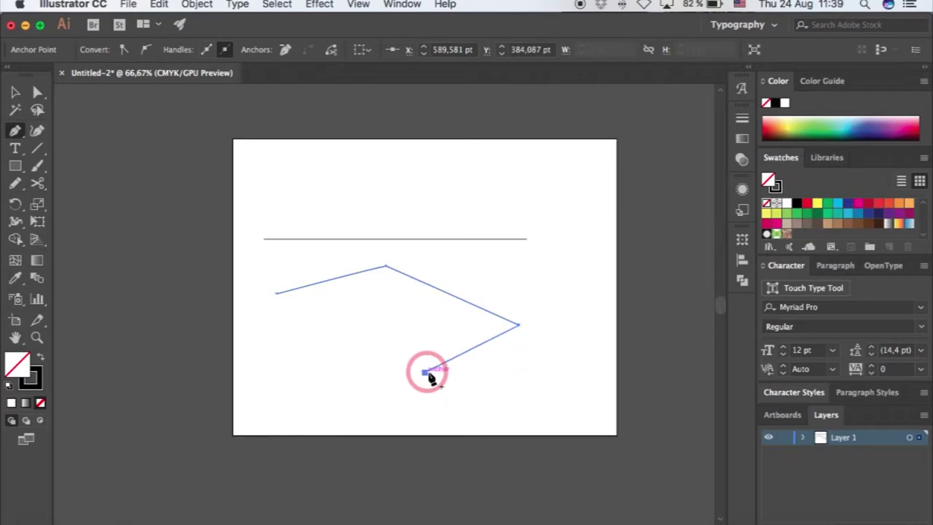
pyautogui.click(425, 373)
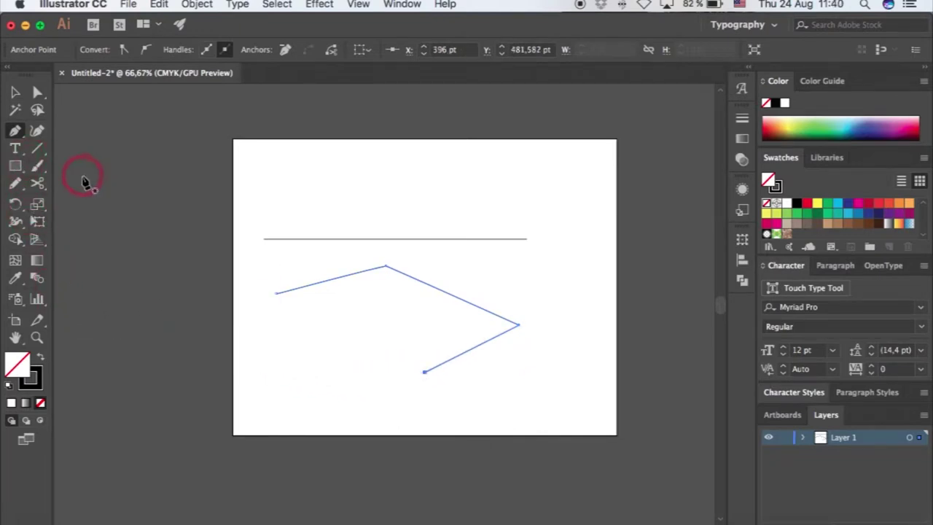
# Sketch a second freehand horizontal line across the artboard with the Pencil tool
pyautogui.click(16, 185)
pyautogui.moveTo(17, 185); pyautogui.dragTo(94, 202)
pyautogui.moveTo(312, 191); pyautogui.dragTo(544, 191)
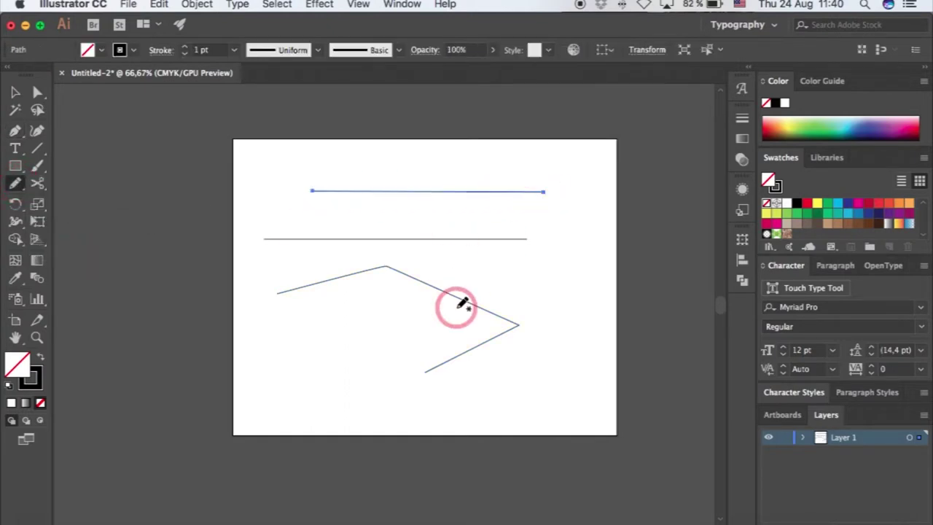
# Lasso-select the middle horizontal line
pyautogui.click(38, 110)
pyautogui.moveTo(290, 180)
pyautogui.mouseDown()
pyautogui.moveTo(399, 216)
pyautogui.moveTo(570, 208)
pyautogui.moveTo(494, 172)
pyautogui.moveTo(293, 188)
pyautogui.mouseUp()
pyautogui.moveTo(270, 228)
pyautogui.mouseDown()
pyautogui.moveTo(433, 213)
pyautogui.moveTo(536, 218)
pyautogui.moveTo(541, 246)
pyautogui.moveTo(435, 261)
pyautogui.moveTo(319, 257)
pyautogui.moveTo(250, 248)
pyautogui.moveTo(270, 227)
pyautogui.mouseUp()
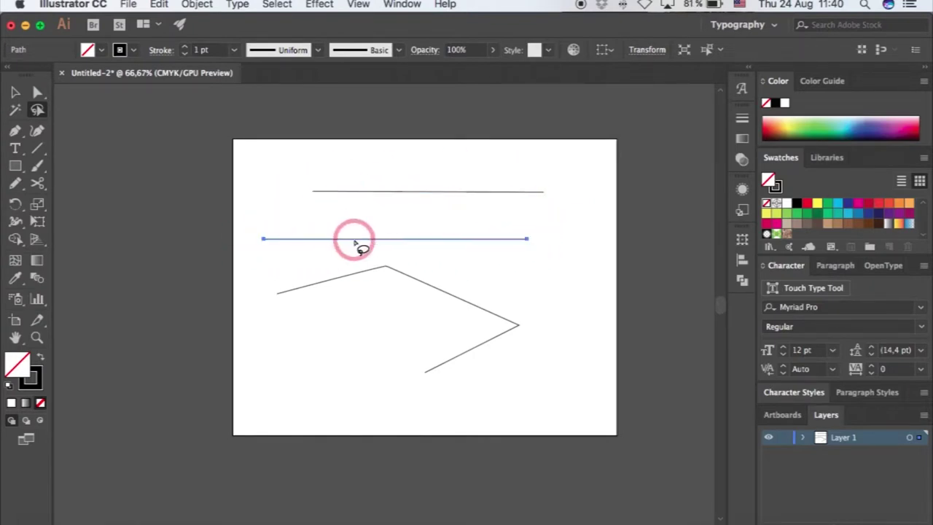
# Draw a five-point wavy S-curve with the Curvature tool, crossing the angled line
pyautogui.click(38, 131)
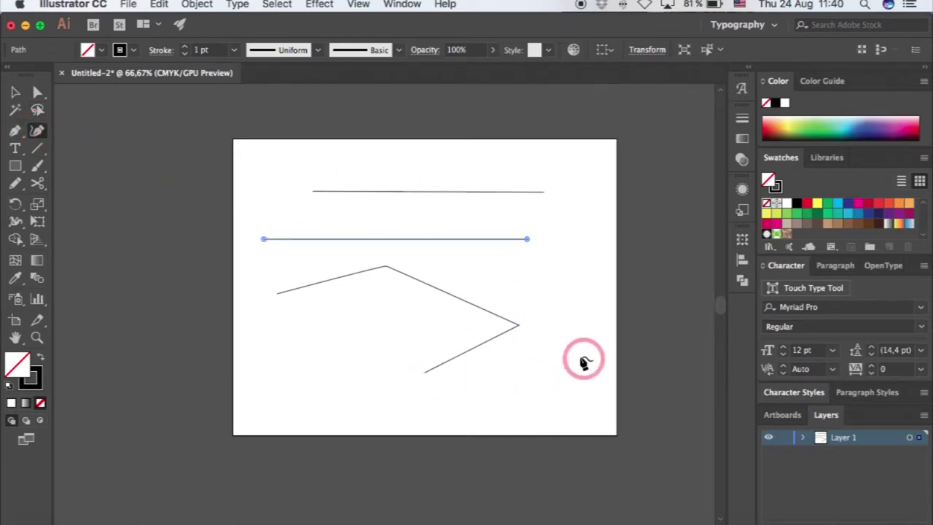
pyautogui.click(301, 332)
pyautogui.click(345, 299)
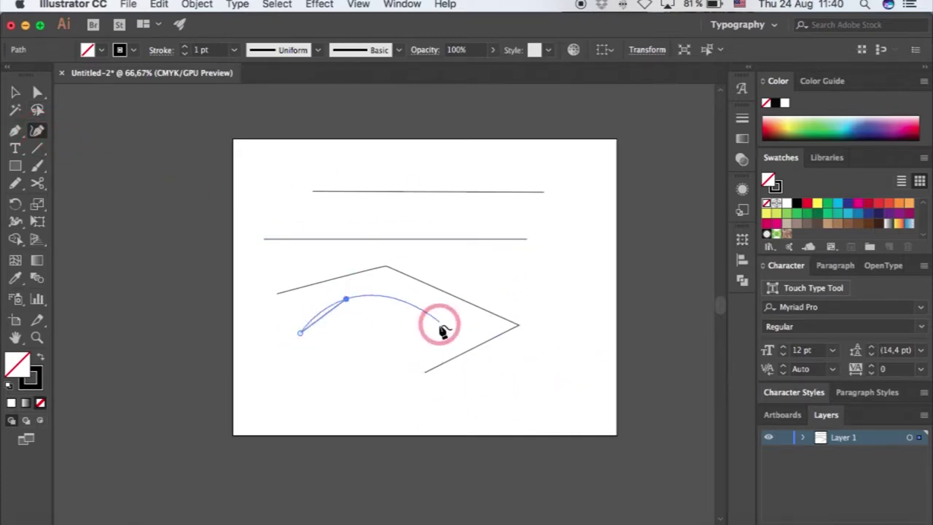
pyautogui.click(440, 324)
pyautogui.click(505, 386)
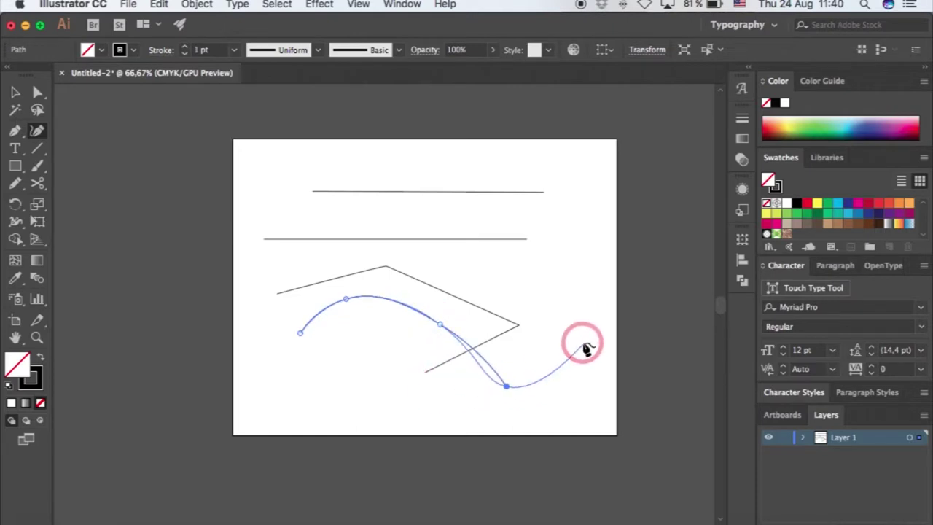
pyautogui.click(583, 343)
pyautogui.press('Escape')
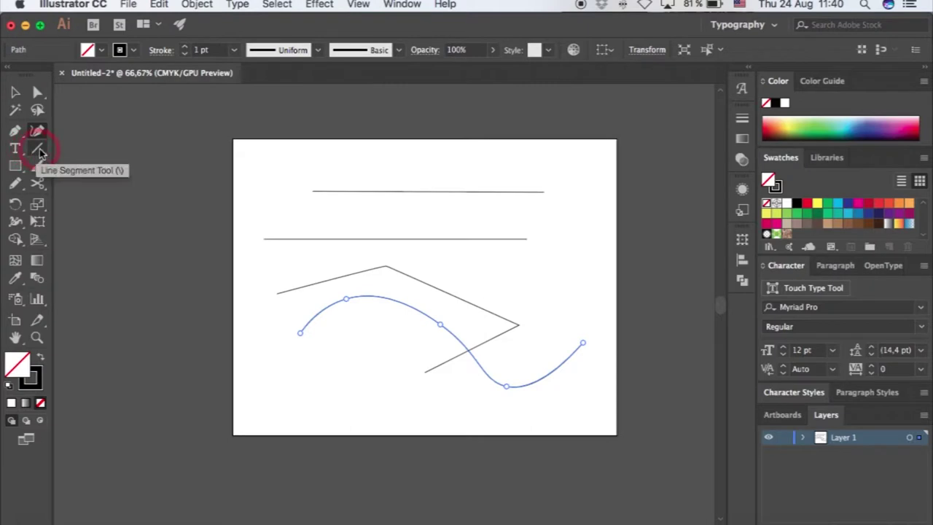
# Browse the Line Segment and Type tool flyout variants
pyautogui.moveTo(40, 152)
pyautogui.mouseDown()
pyautogui.moveTo(107, 165)
pyautogui.moveTo(125, 219)
pyautogui.moveTo(21, 150)
pyautogui.mouseUp()
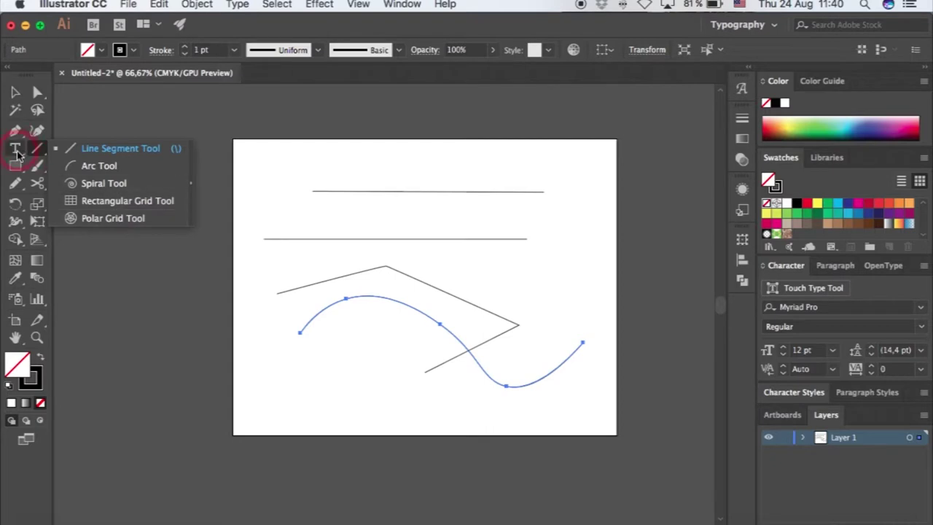
pyautogui.click(19, 152)
pyautogui.click(18, 151)
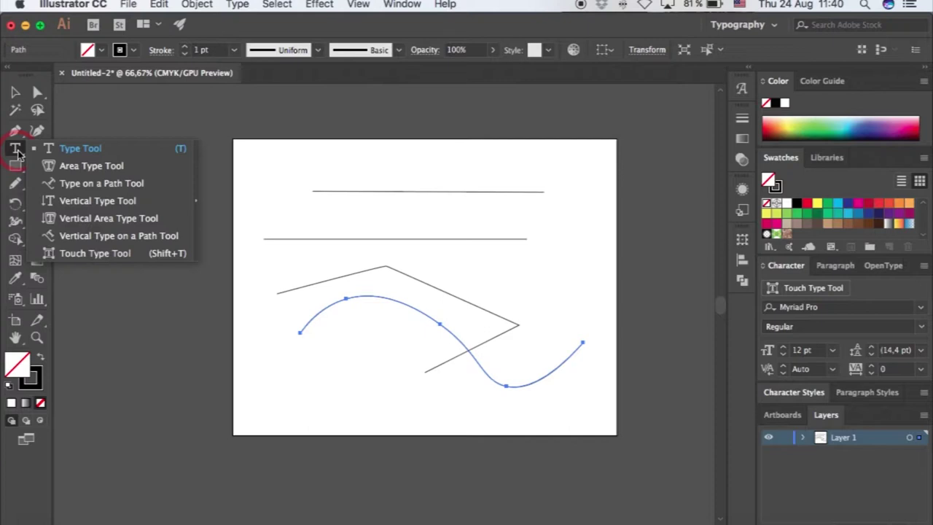
pyautogui.moveTo(18, 152); pyautogui.dragTo(89, 135)
# Draw a red rectangle in the lower-left of the artboard with the Rectangle tool
pyautogui.click(90, 135)
pyautogui.moveTo(14, 168); pyautogui.dragTo(108, 195)
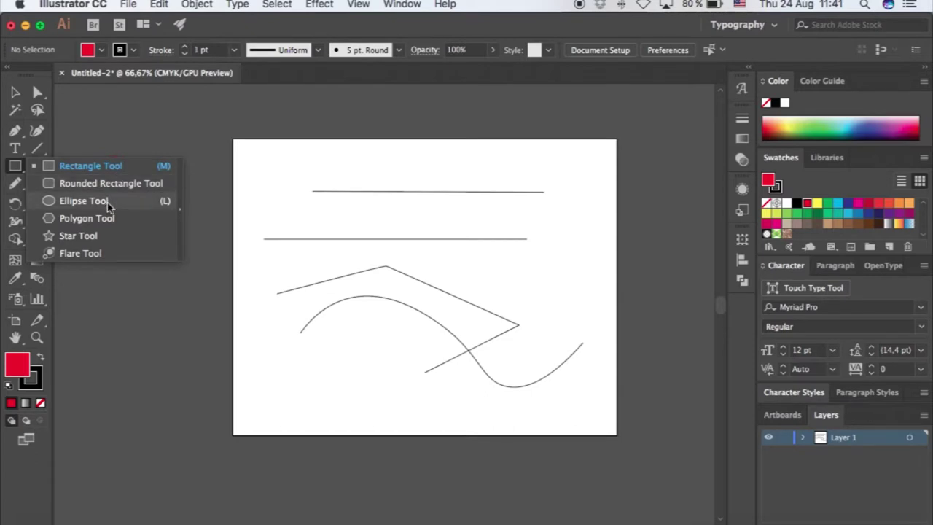
pyautogui.moveTo(107, 201); pyautogui.dragTo(133, 202)
pyautogui.moveTo(133, 202); pyautogui.dragTo(118, 167)
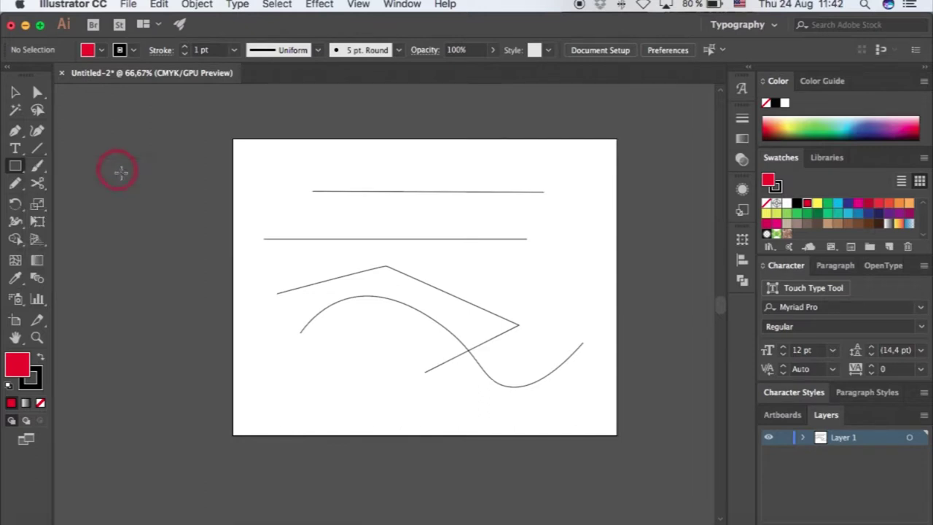
pyautogui.moveTo(274, 344); pyautogui.dragTo(387, 410)
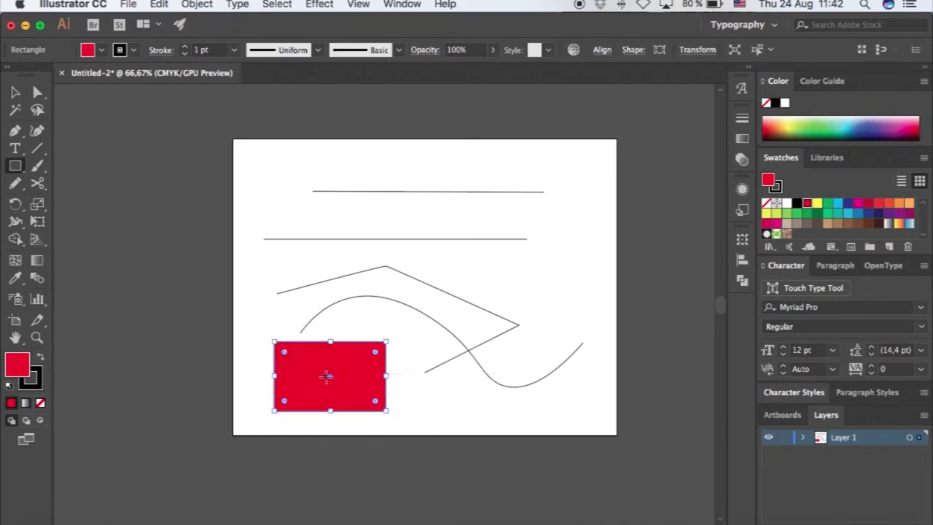
# Set the rectangle's stroke weight to 10 pt, trying the elliptical width profile
pyautogui.press('v')
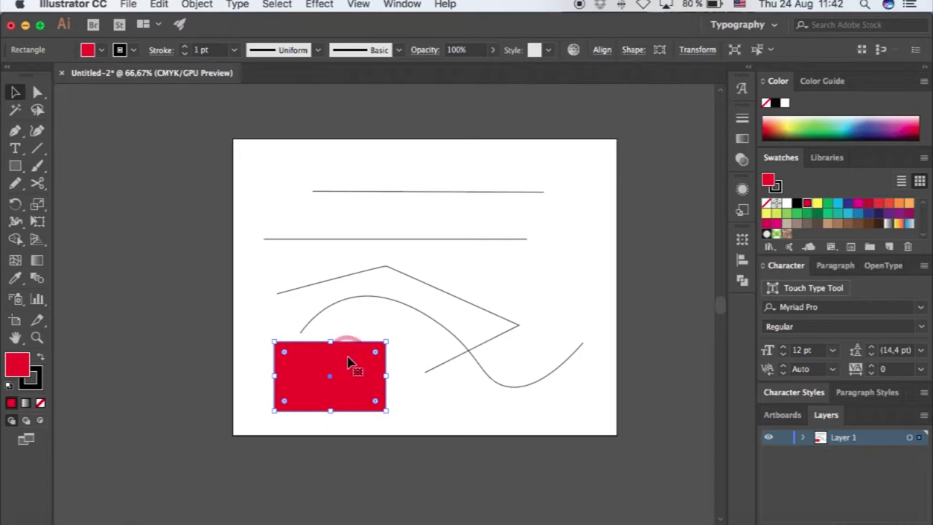
pyautogui.click(134, 51)
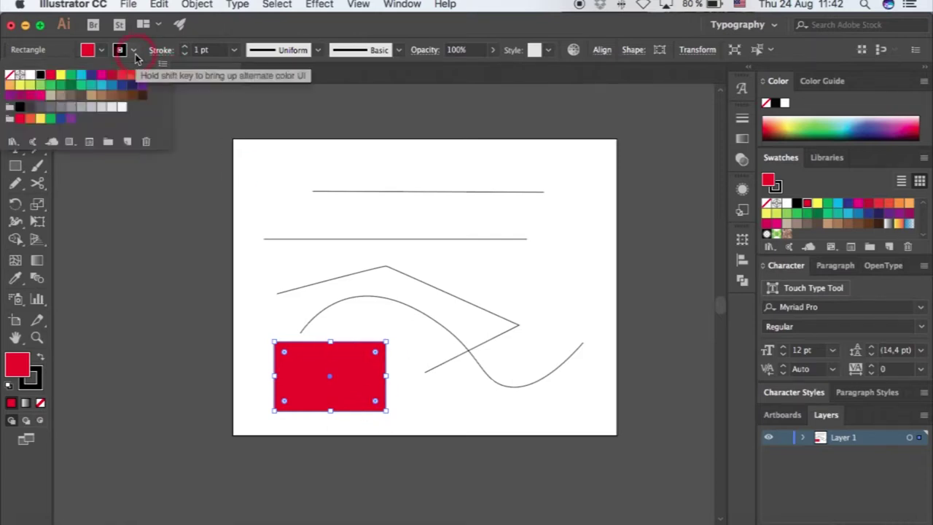
pyautogui.click(216, 56)
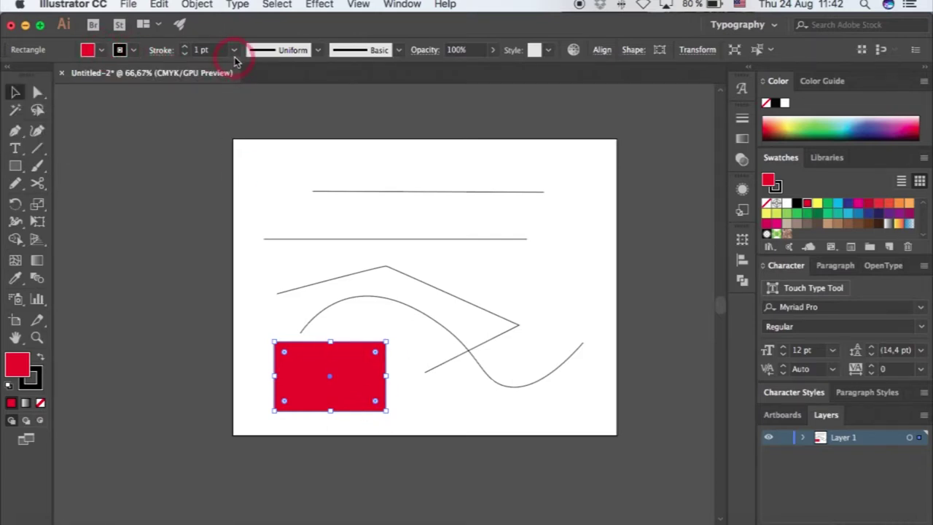
pyautogui.click(234, 51)
pyautogui.click(235, 51)
pyautogui.click(323, 54)
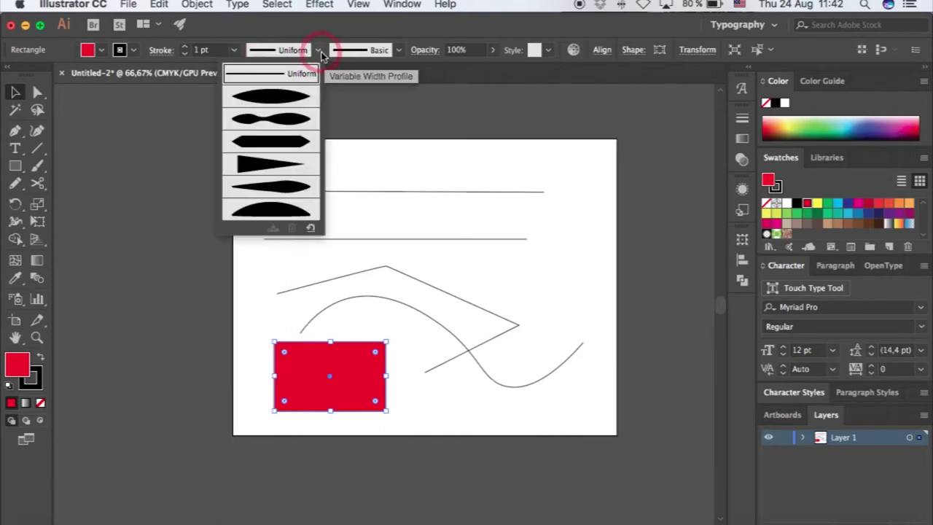
pyautogui.click(285, 94)
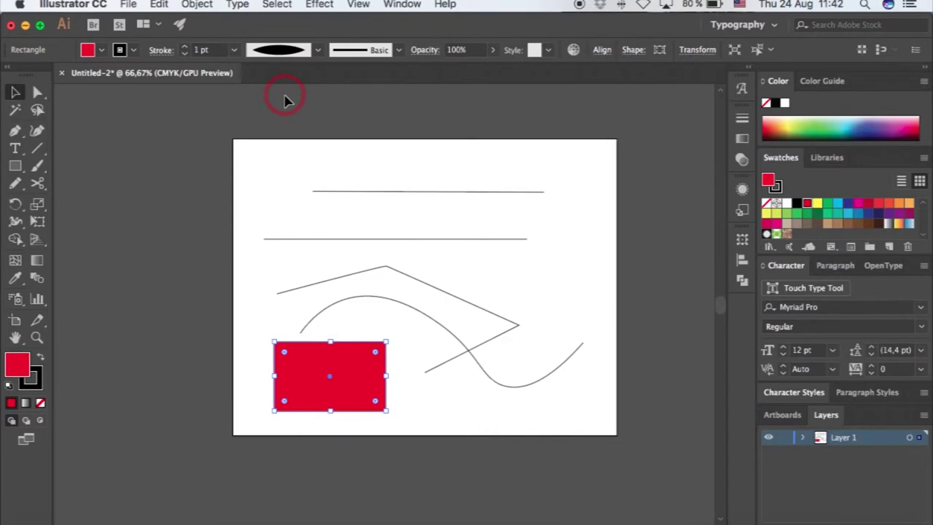
pyautogui.click(232, 52)
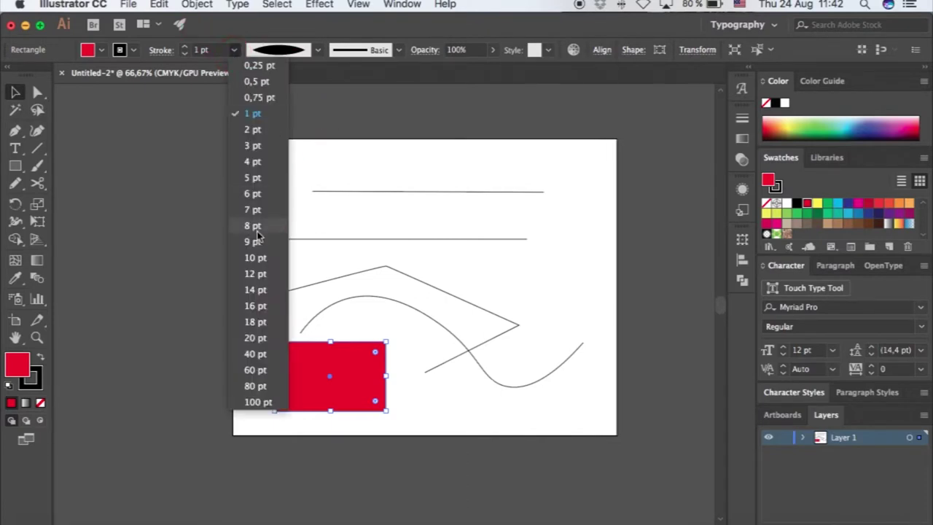
pyautogui.click(266, 260)
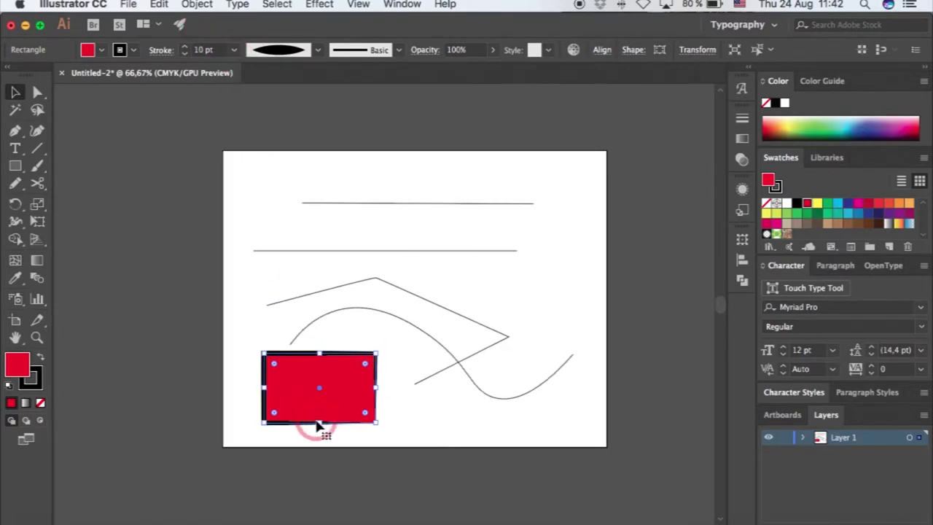
# Try the pinched and wedge width profiles, then return the stroke to Uniform
pyautogui.click(318, 49)
pyautogui.click(292, 119)
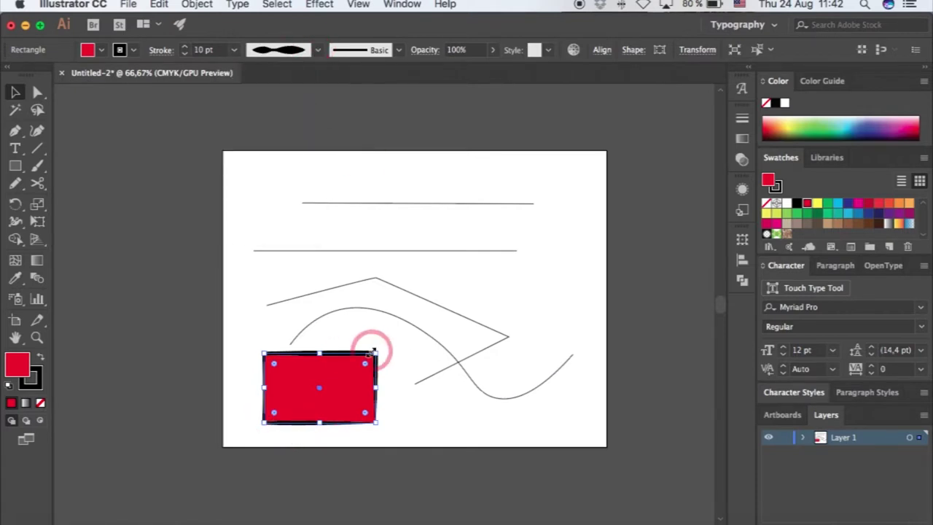
pyautogui.click(318, 52)
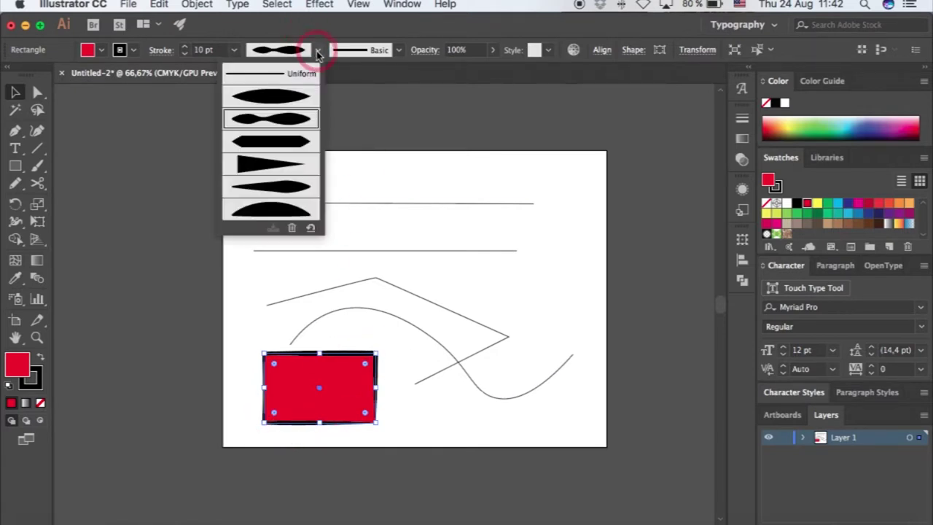
pyautogui.click(292, 162)
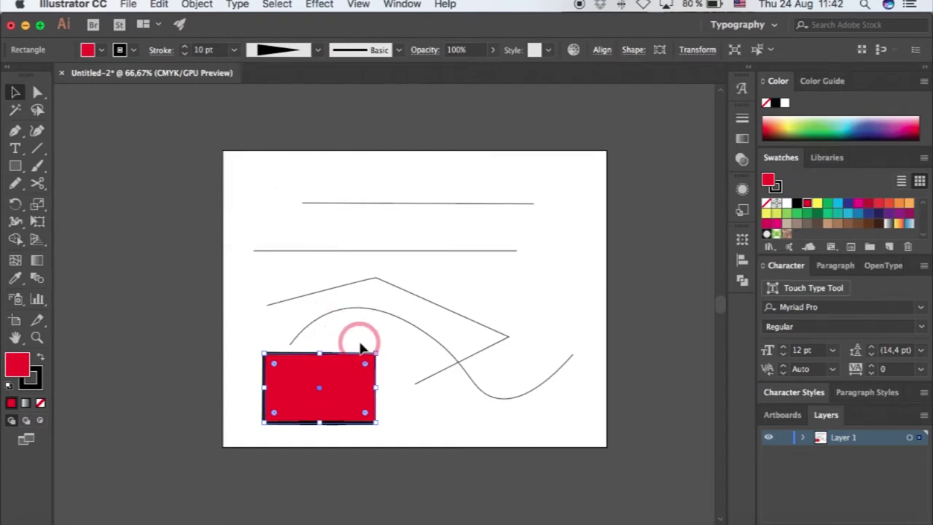
pyautogui.click(318, 51)
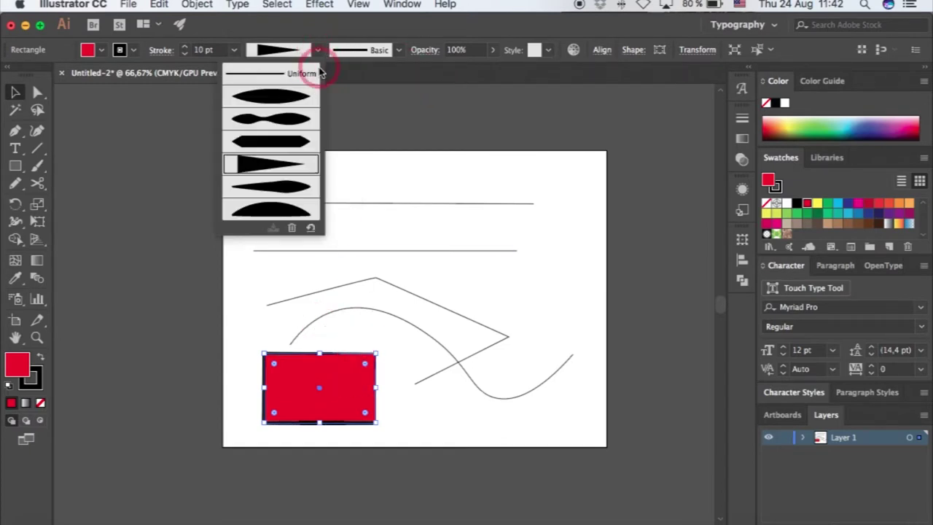
pyautogui.click(299, 73)
# Browse the brush libraries for the outline without applying any brush
pyautogui.click(399, 49)
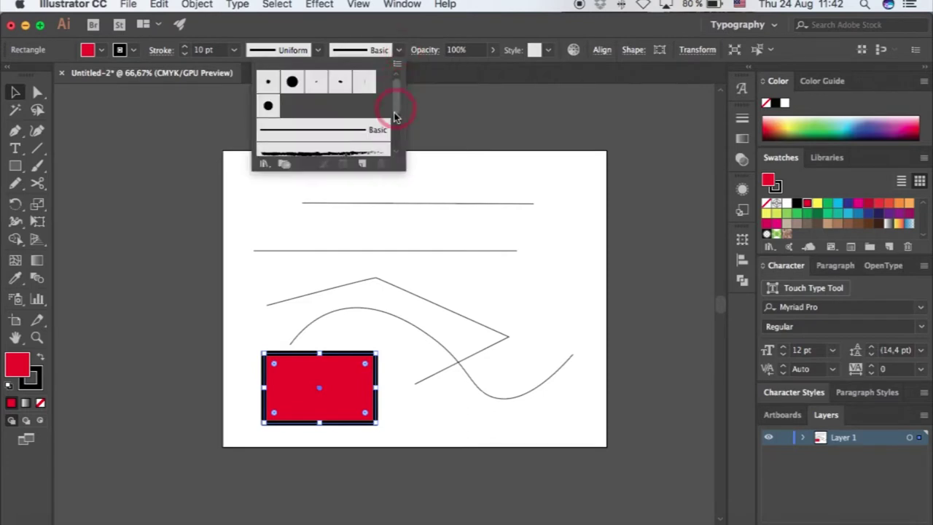
pyautogui.moveTo(394, 117)
pyautogui.mouseDown()
pyautogui.moveTo(395, 100)
pyautogui.moveTo(396, 137)
pyautogui.moveTo(362, 170)
pyautogui.mouseUp()
pyautogui.click(271, 164)
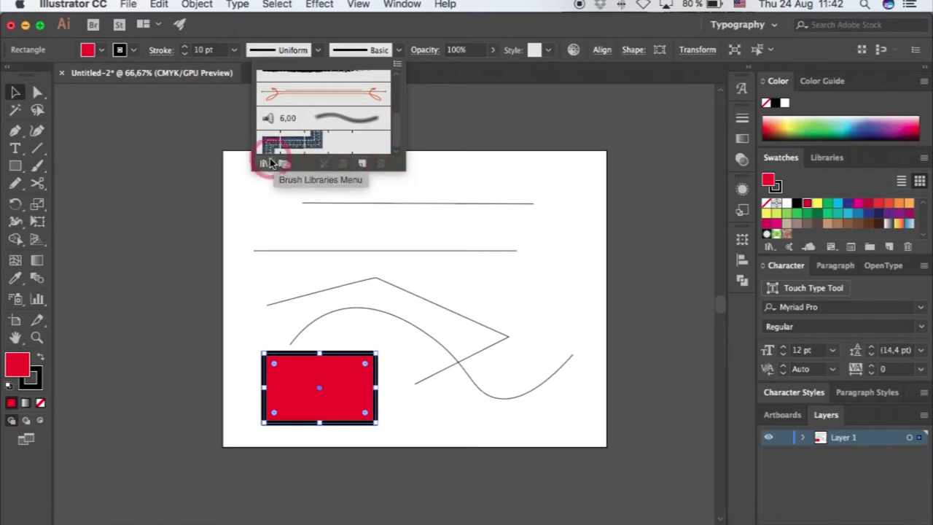
pyautogui.click(265, 163)
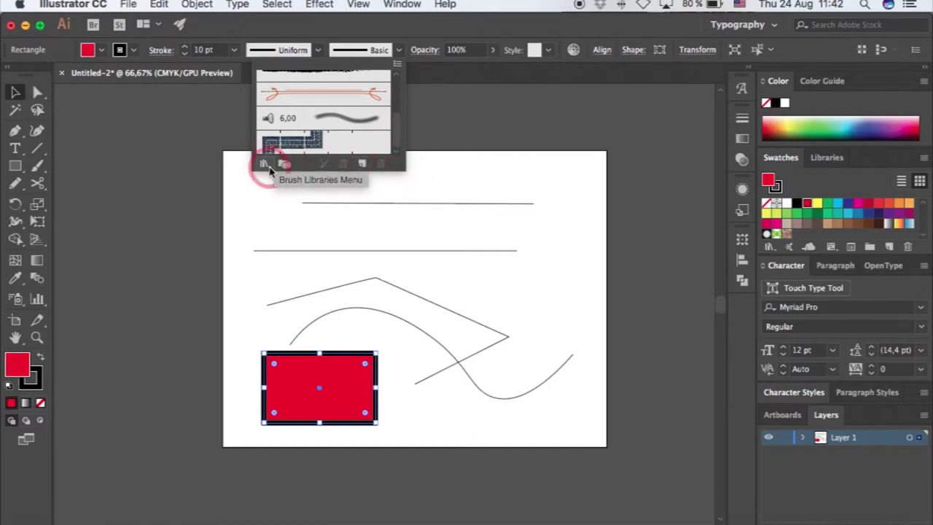
pyautogui.click(265, 163)
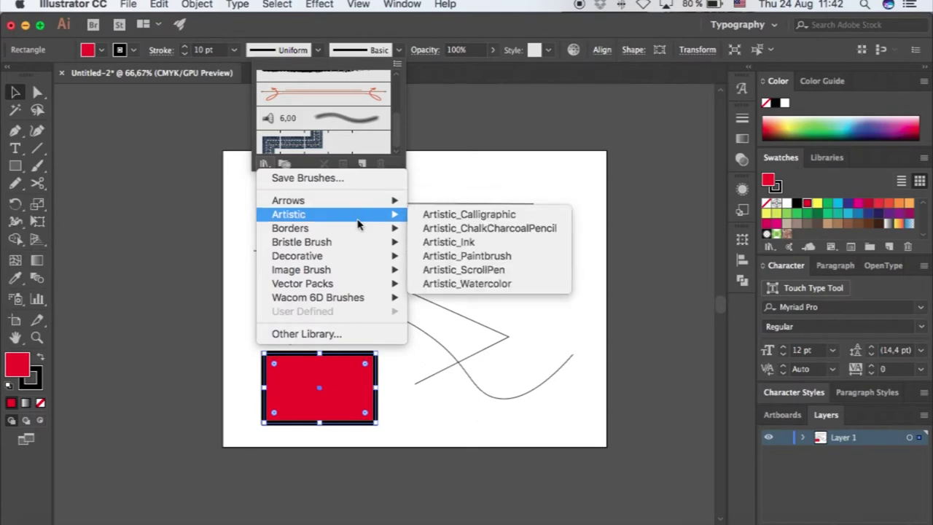
pyautogui.click(443, 60)
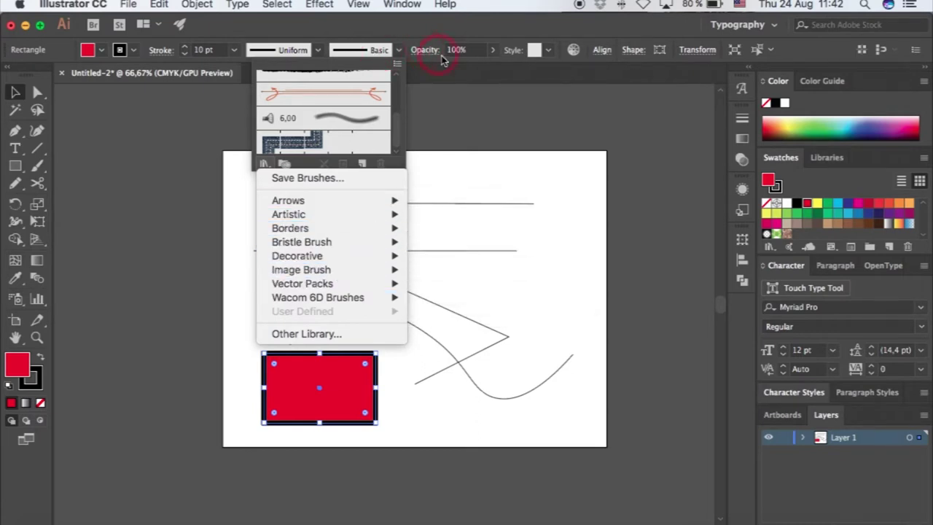
pyautogui.click(491, 58)
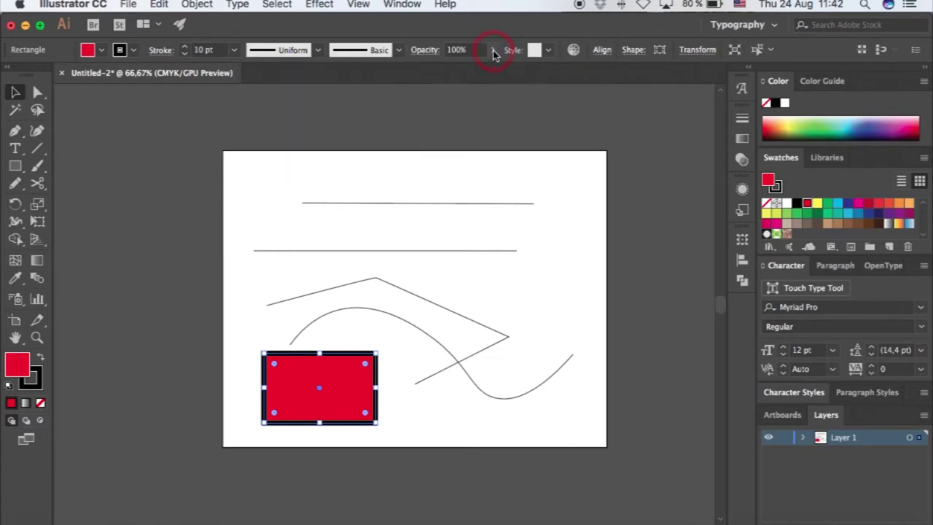
pyautogui.click(493, 53)
pyautogui.moveTo(490, 69)
pyautogui.mouseDown()
pyautogui.moveTo(441, 71)
pyautogui.moveTo(502, 76)
pyautogui.mouseUp()
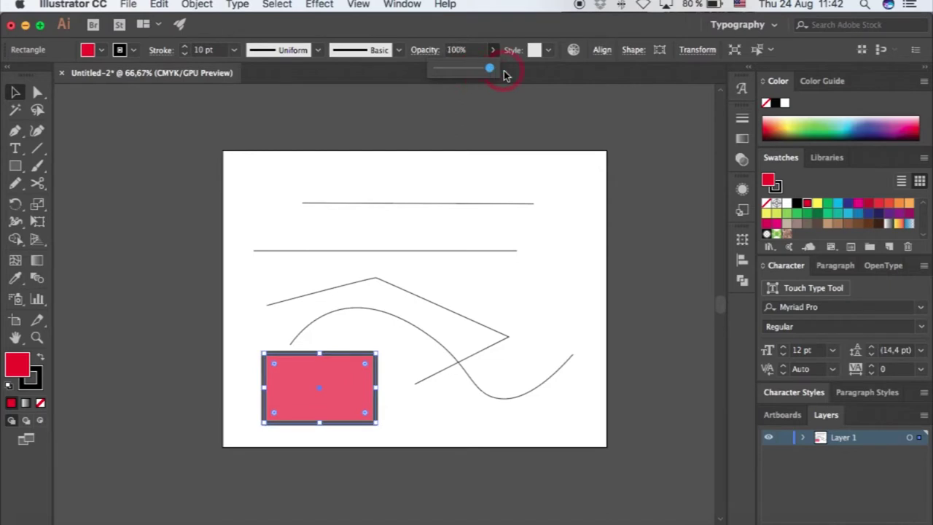
pyautogui.click(549, 51)
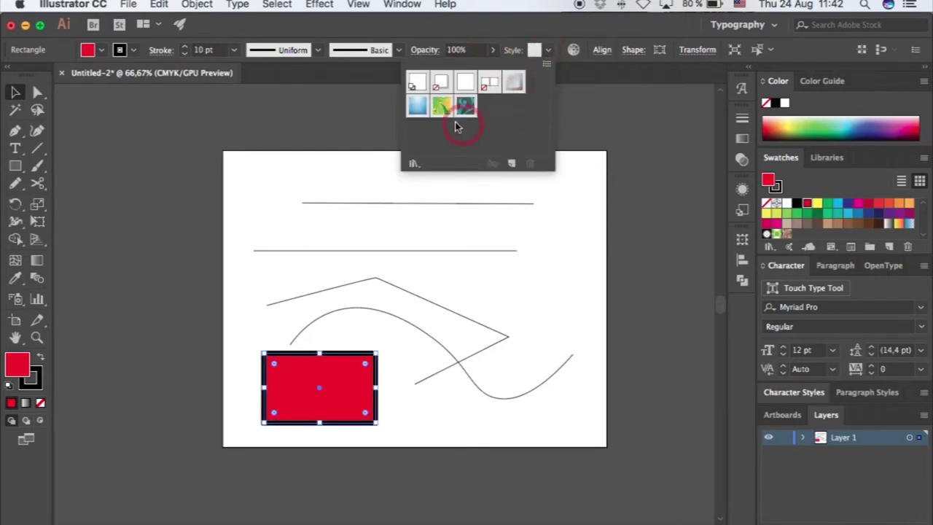
pyautogui.click(549, 54)
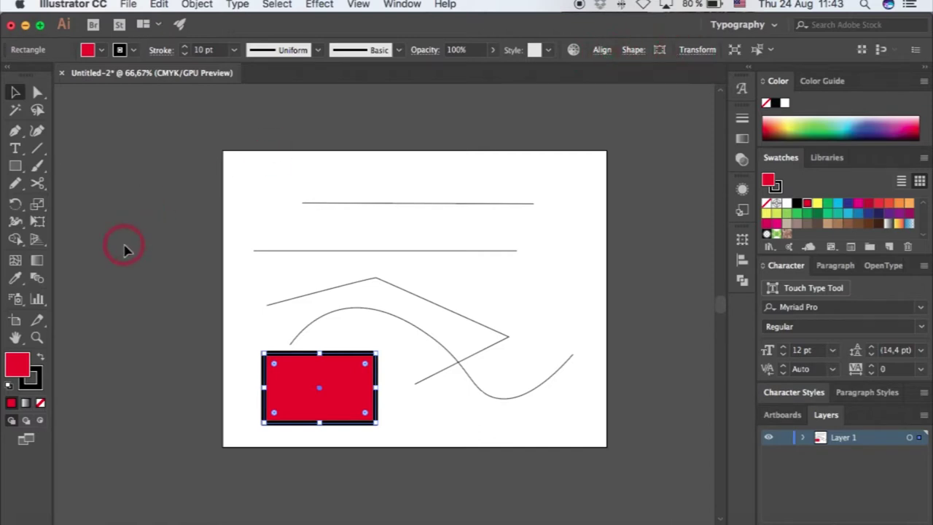
# Set Pencil Tool Options to Smooth fidelity and scribble over the top line's right half
pyautogui.click(15, 183)
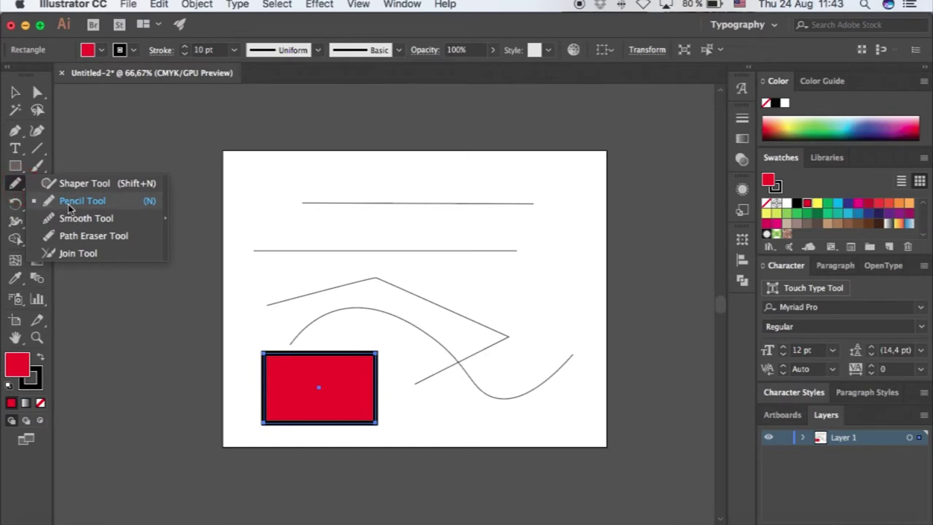
pyautogui.click(70, 206)
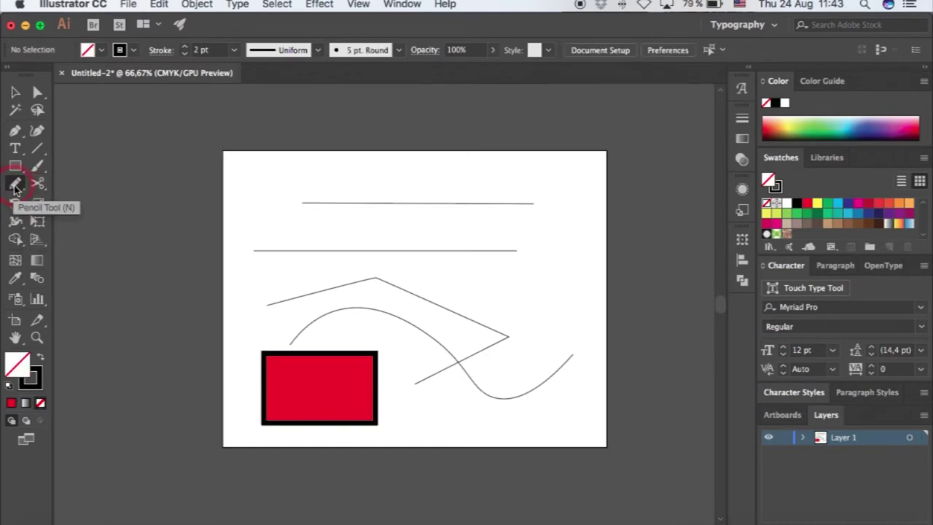
pyautogui.doubleClick(15, 185)
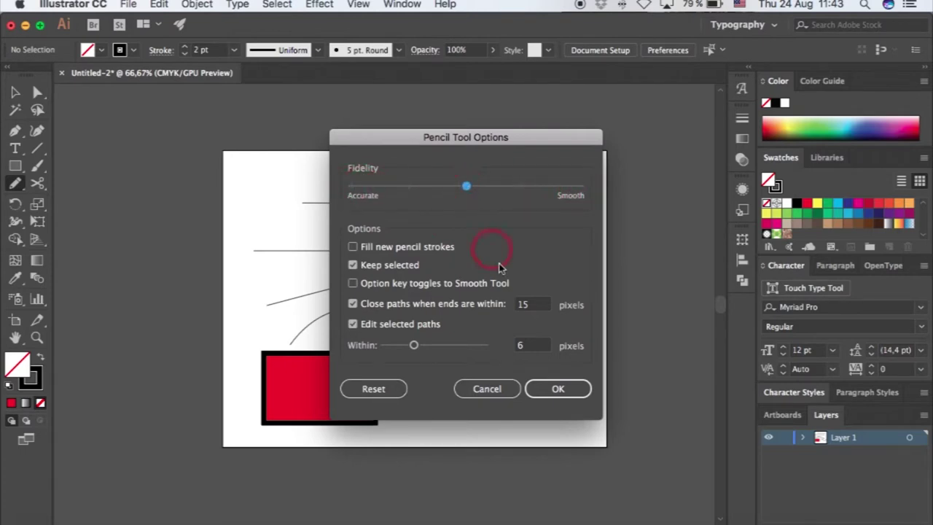
pyautogui.click(556, 380)
pyautogui.moveTo(405, 222)
pyautogui.mouseDown()
pyautogui.moveTo(406, 184)
pyautogui.moveTo(519, 217)
pyautogui.moveTo(551, 189)
pyautogui.moveTo(514, 202)
pyautogui.moveTo(540, 219)
pyautogui.mouseUp()
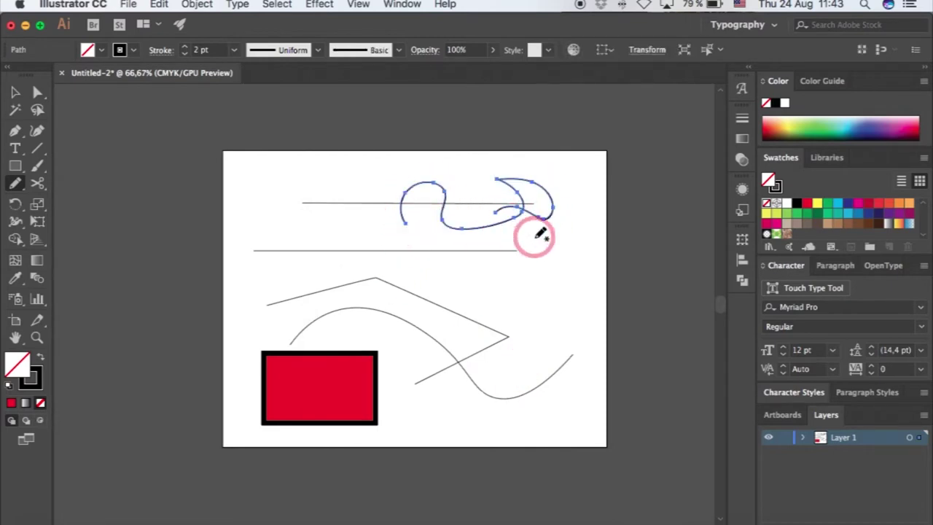
# Draw a second wavy pencil scribble over the top line's left end
pyautogui.doubleClick(16, 185)
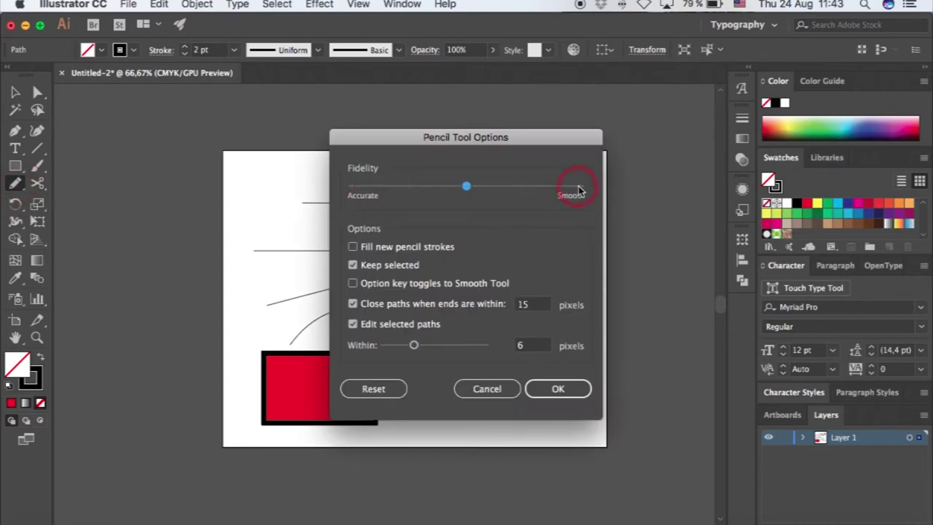
pyautogui.click(557, 389)
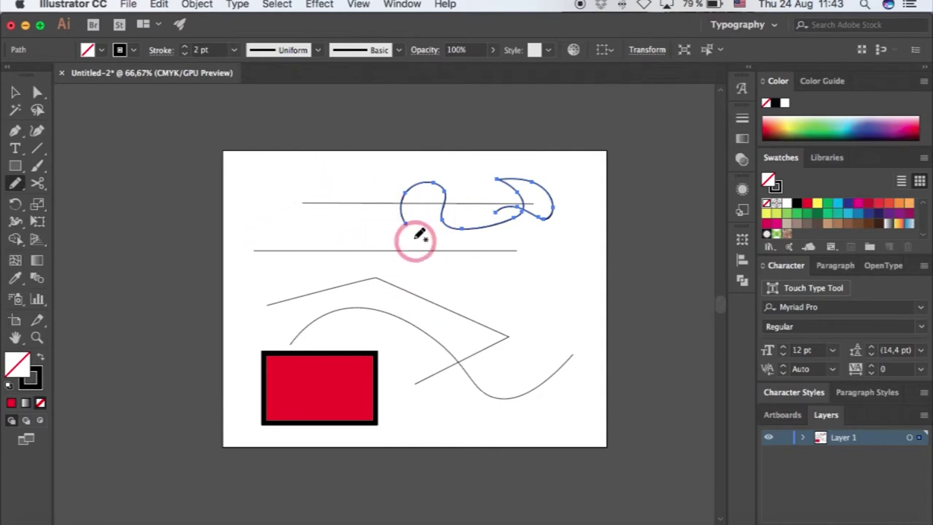
pyautogui.moveTo(275, 226)
pyautogui.mouseDown()
pyautogui.moveTo(269, 204)
pyautogui.moveTo(310, 181)
pyautogui.moveTo(319, 207)
pyautogui.moveTo(341, 181)
pyautogui.moveTo(374, 192)
pyautogui.mouseUp()
pyautogui.press('v')
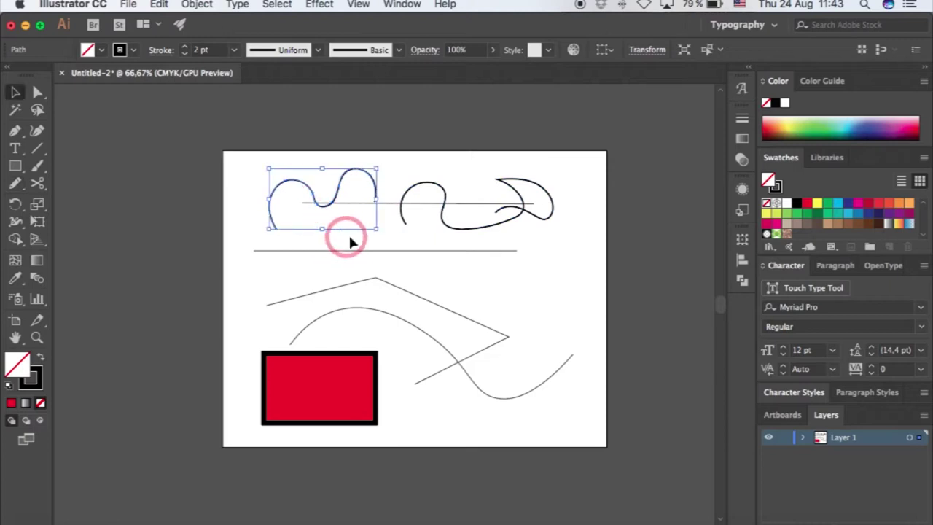
pyautogui.click(405, 246)
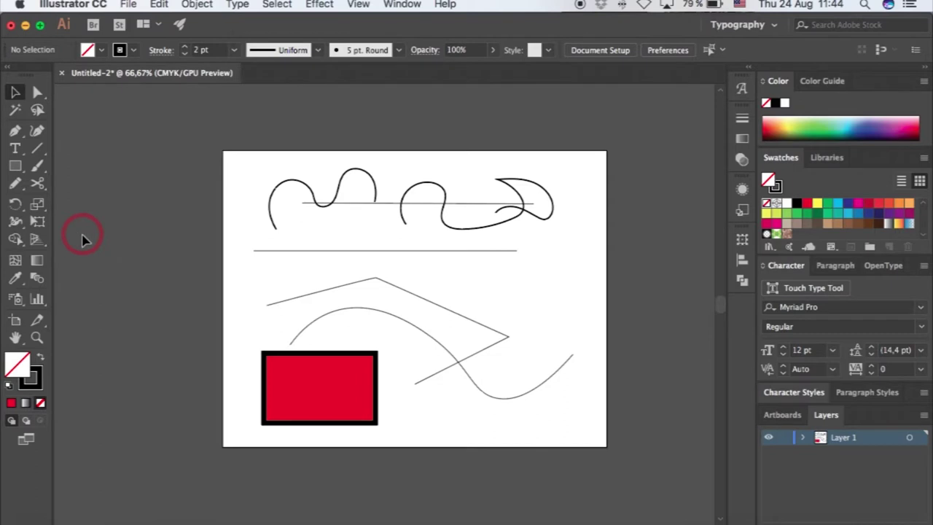
pyautogui.click(37, 206)
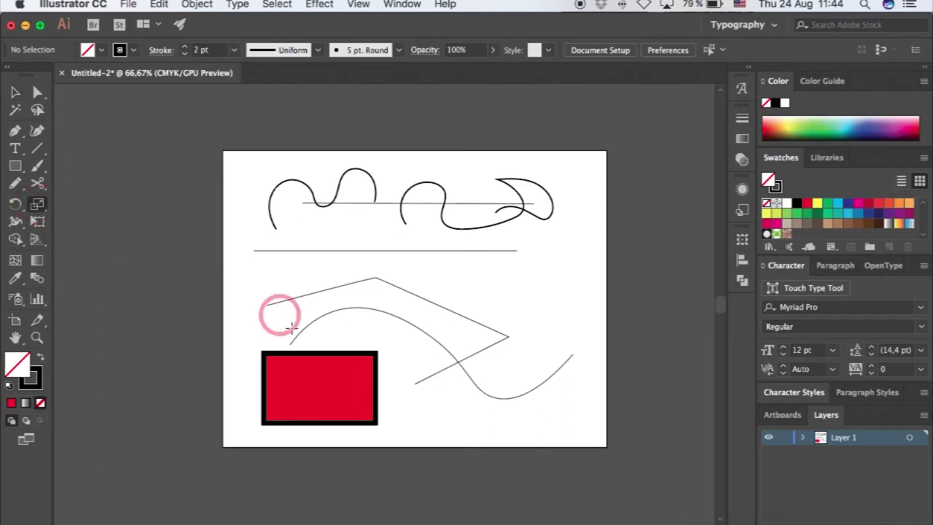
pyautogui.click(333, 392)
pyautogui.click(37, 206)
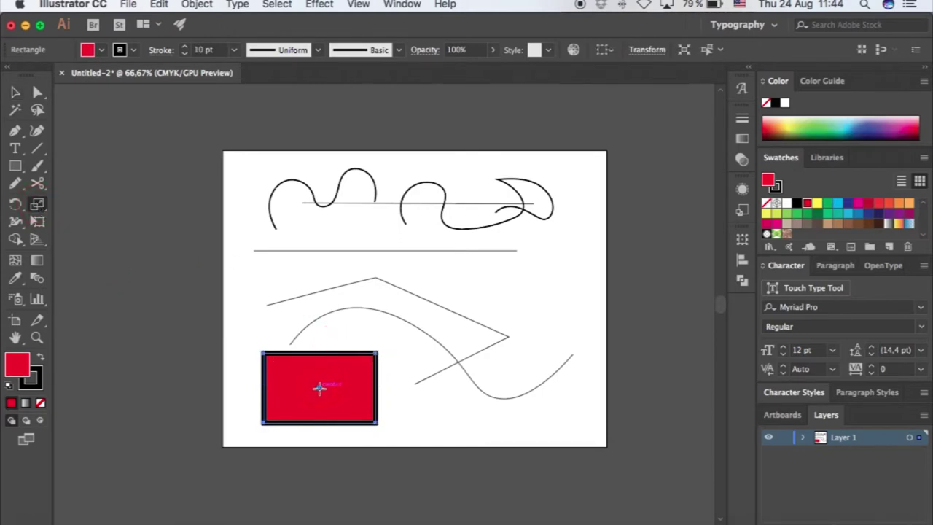
pyautogui.click(379, 391)
pyautogui.moveTo(378, 391); pyautogui.dragTo(419, 374)
pyautogui.press('Escape')
pyautogui.click(376, 350)
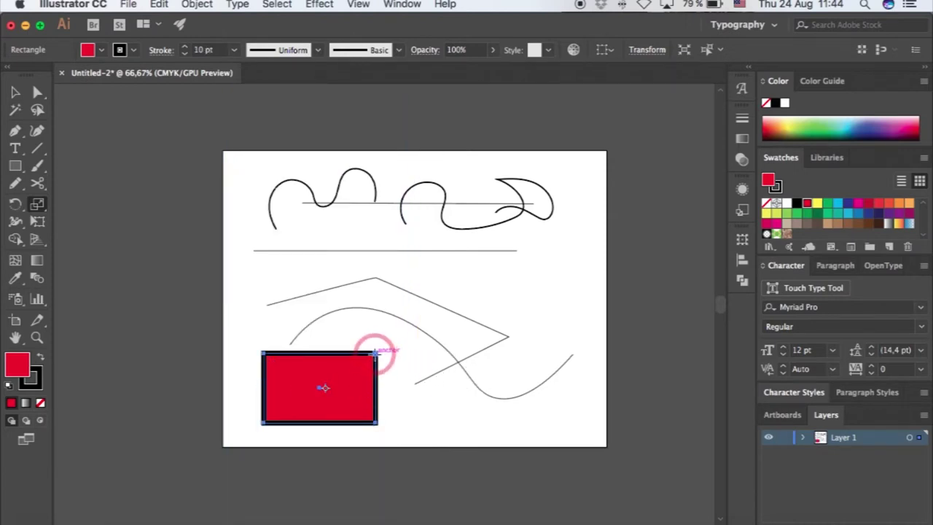
pyautogui.moveTo(377, 352); pyautogui.dragTo(402, 333)
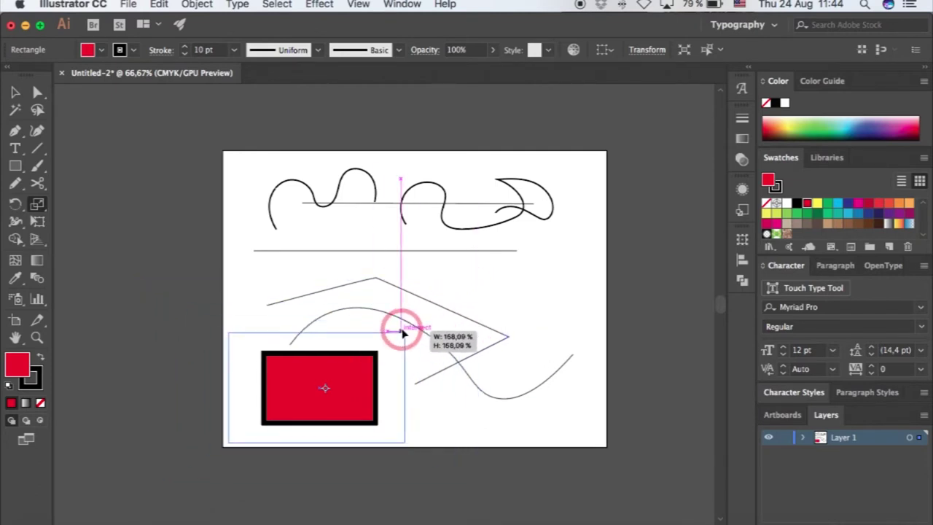
pyautogui.moveTo(403, 333); pyautogui.dragTo(484, 303)
pyautogui.press('super+z')
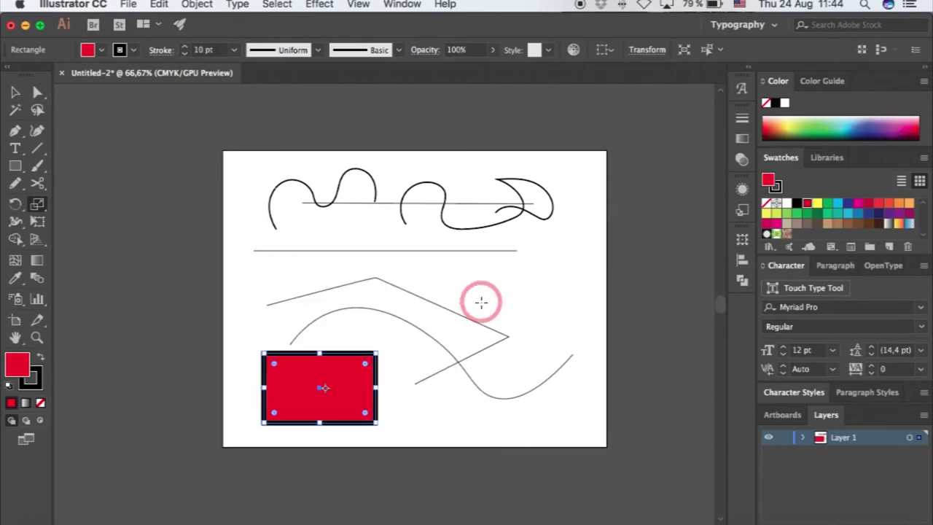
pyautogui.doubleClick(38, 206)
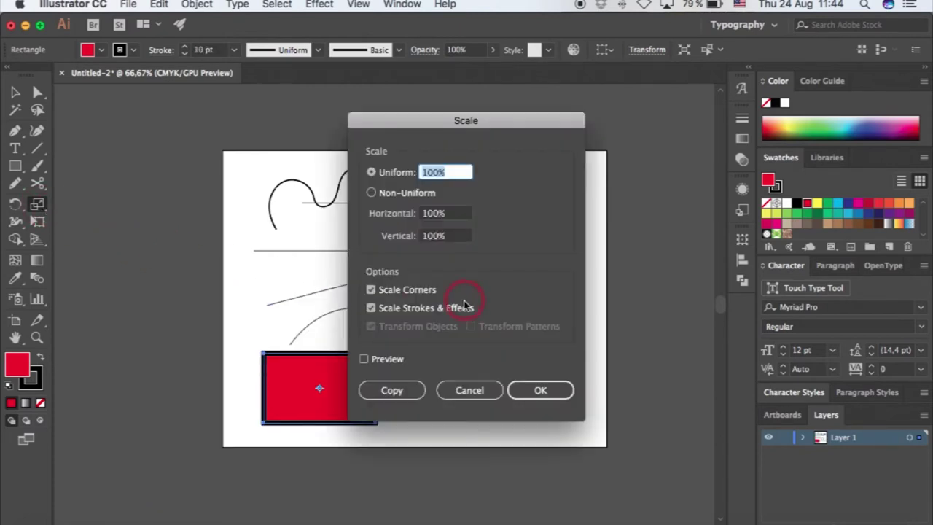
pyautogui.doubleClick(432, 172)
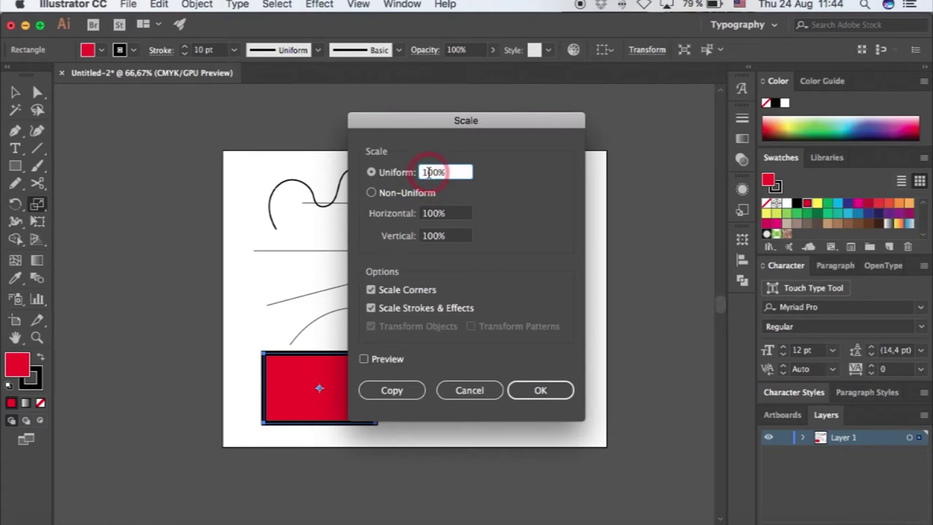
pyautogui.click(420, 172)
pyautogui.write('2')
pyautogui.click(542, 390)
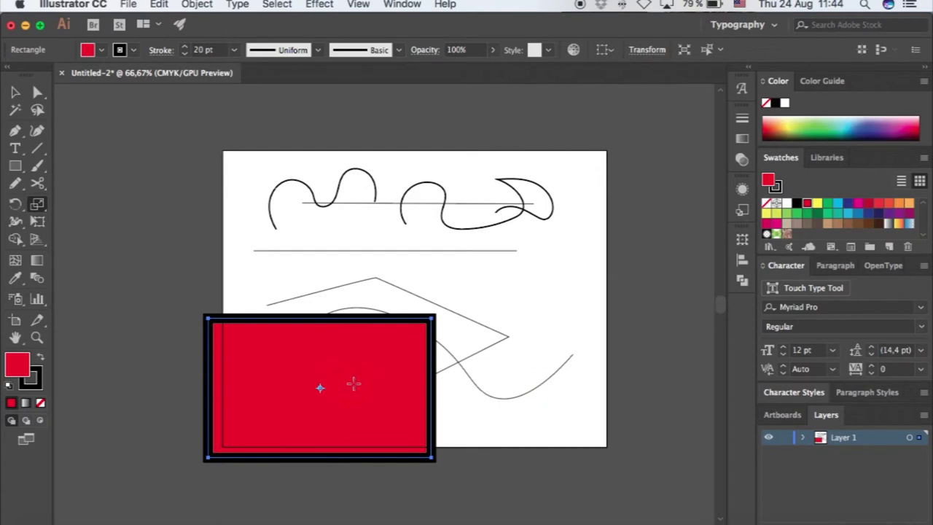
pyautogui.press('v')
pyautogui.press('super+z')
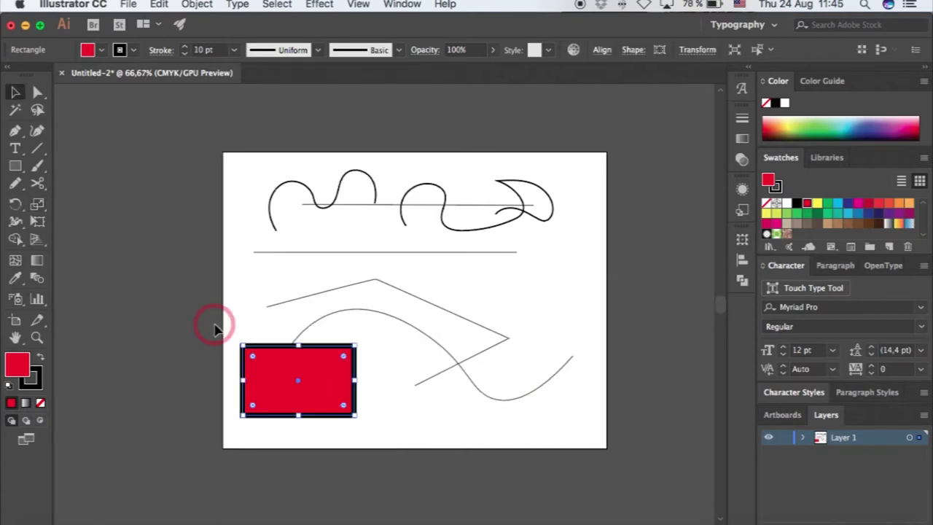
pyautogui.click(215, 329)
pyautogui.click(296, 250)
pyautogui.click(506, 290)
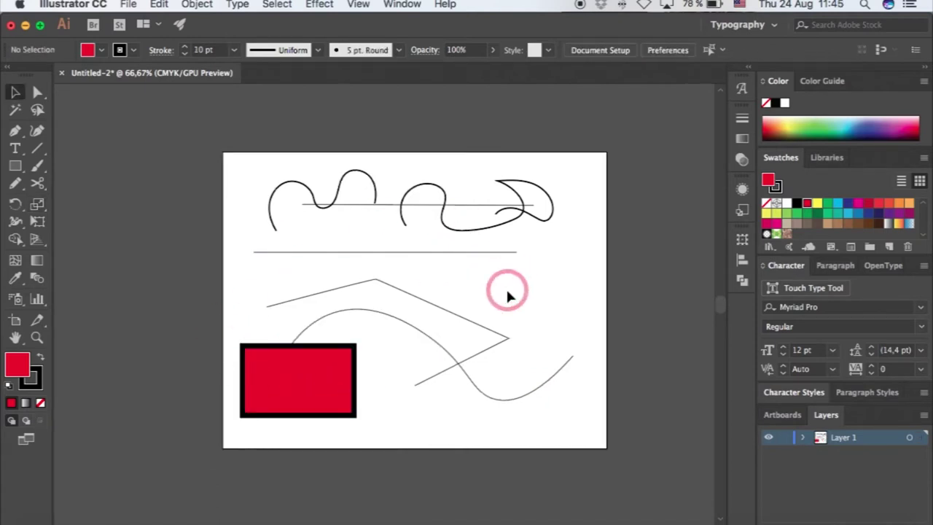
# Eyedropper-sample the red rectangle, then the blank artboard to get white fill and no stroke
pyautogui.click(14, 281)
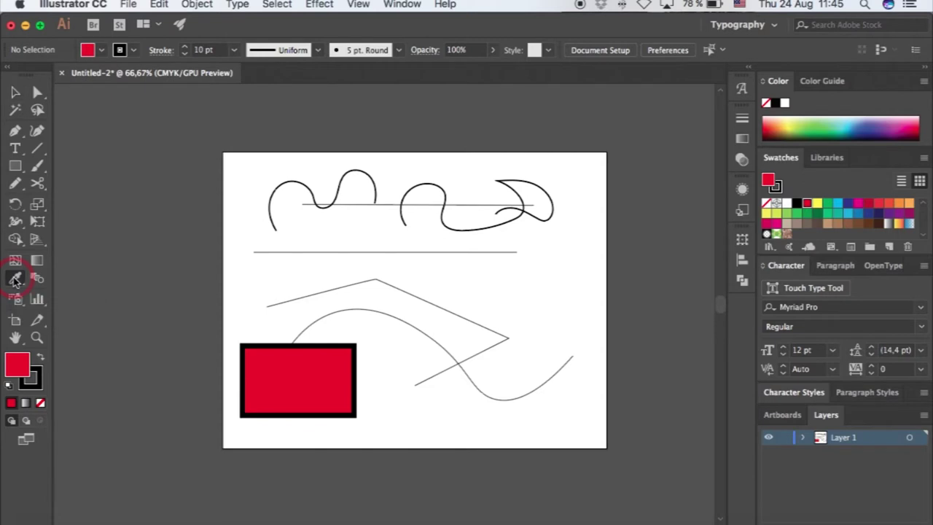
pyautogui.click(274, 346)
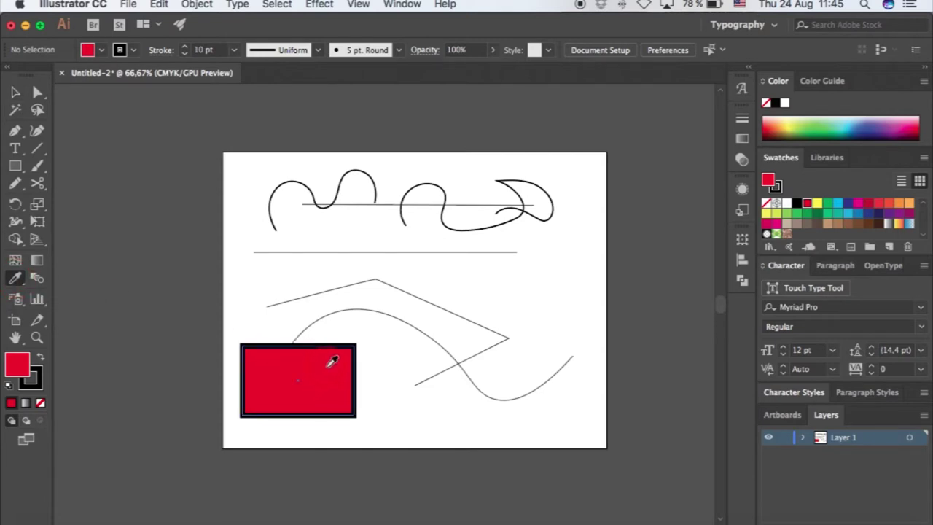
pyautogui.click(167, 360)
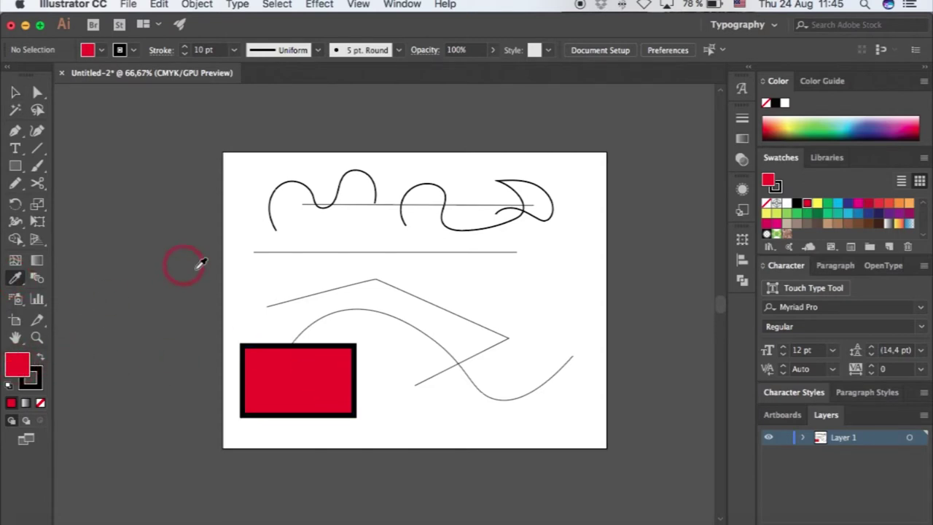
pyautogui.click(267, 270)
pyautogui.click(26, 360)
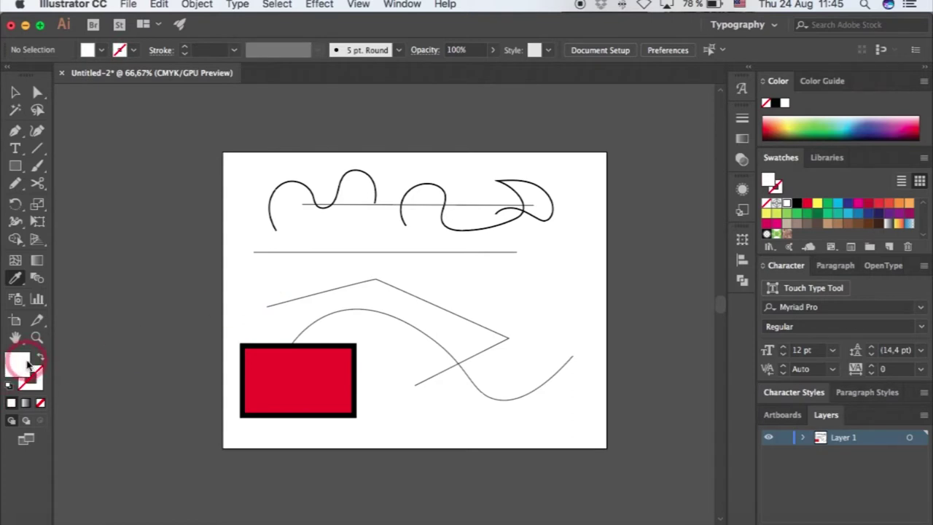
pyautogui.click(382, 267)
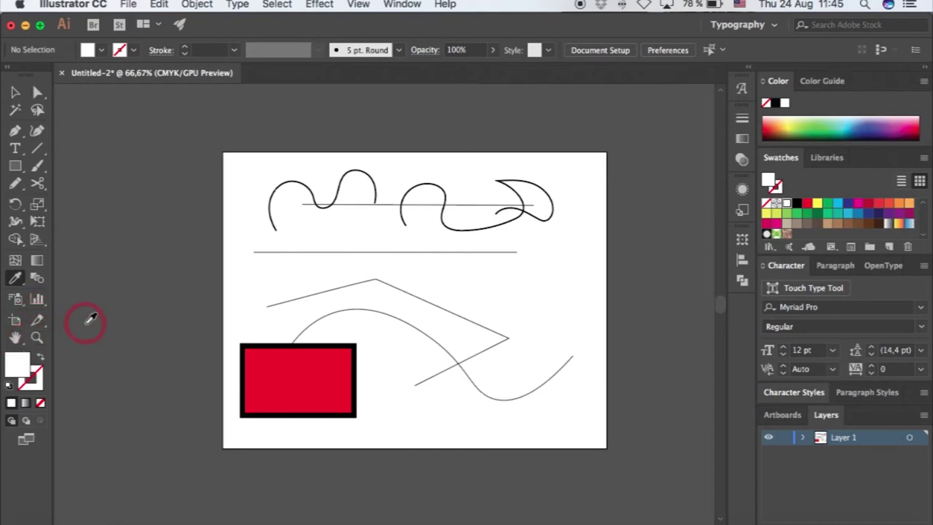
# Draw a new artboard to the right of the first with the Artboard tool
pyautogui.scroll(-3, 85, 319)
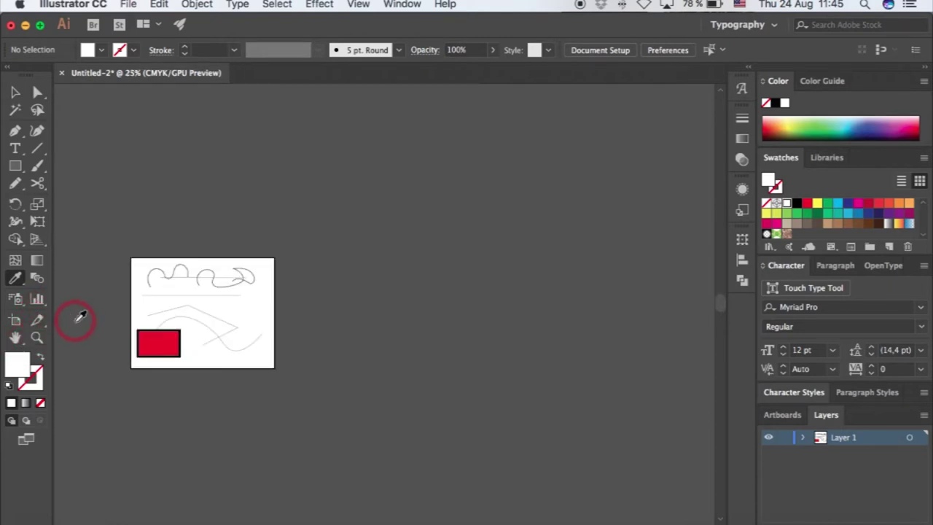
pyautogui.press('v')
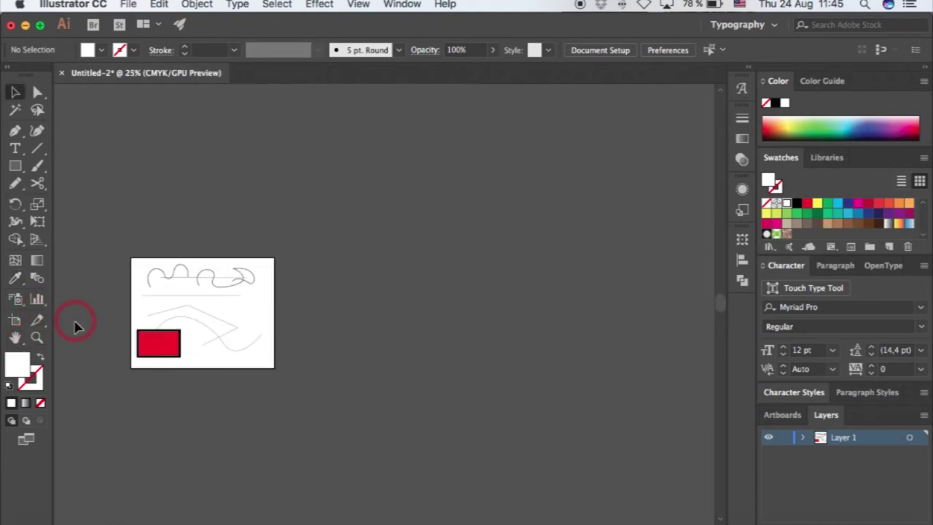
pyautogui.click(14, 325)
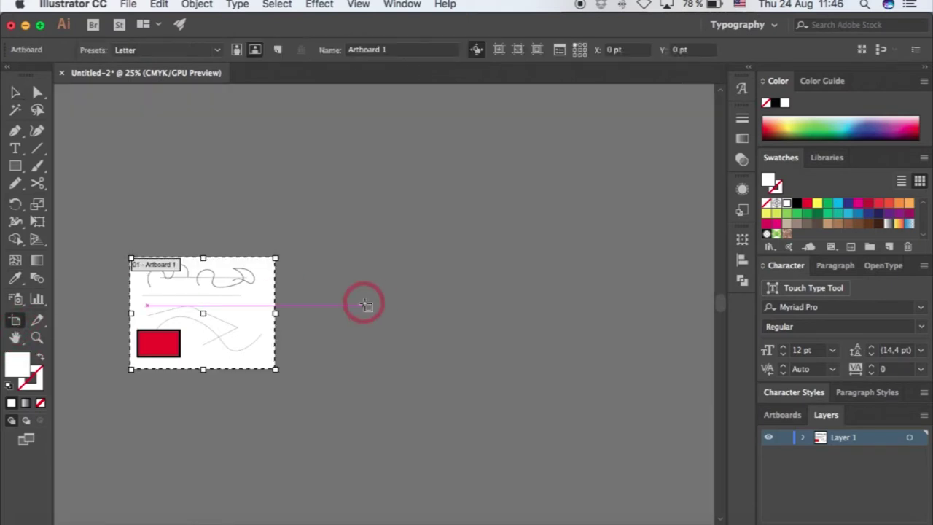
pyautogui.moveTo(330, 258); pyautogui.dragTo(525, 378)
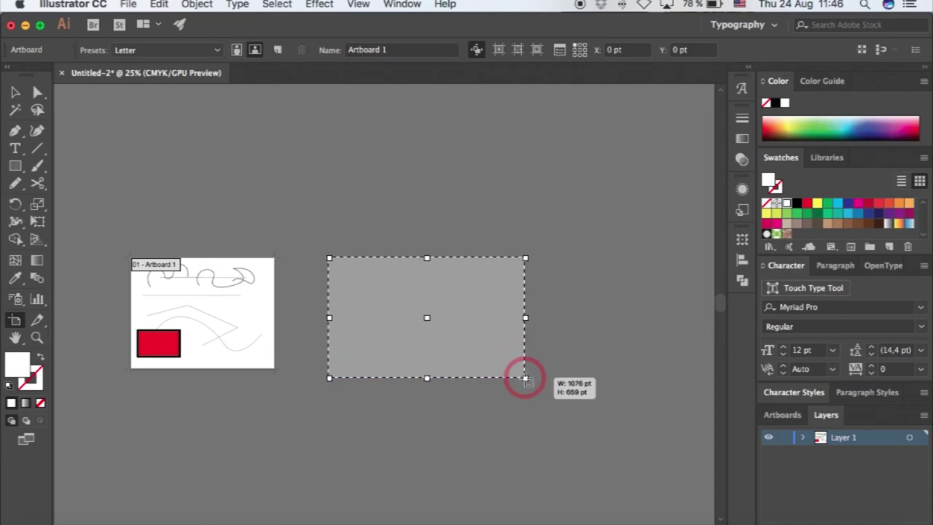
pyautogui.moveTo(525, 378); pyautogui.dragTo(546, 394)
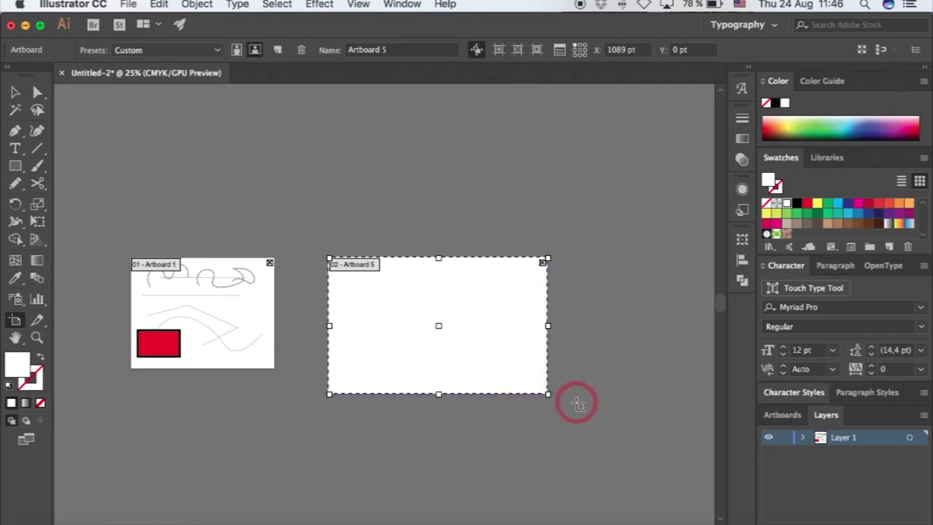
# Resize the new artboard to 841 × 594 mm in Artboard Options
pyautogui.click(559, 49)
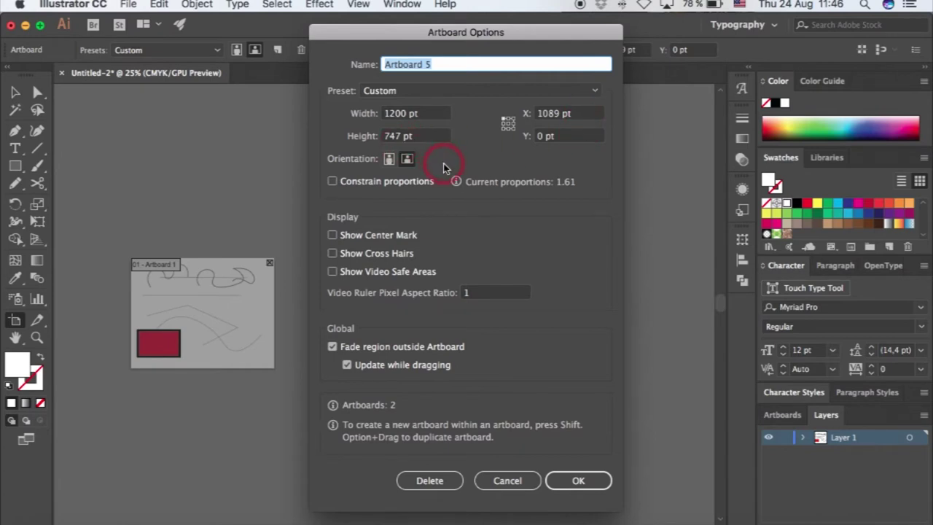
pyautogui.click(420, 115)
pyautogui.moveTo(422, 115); pyautogui.dragTo(369, 115)
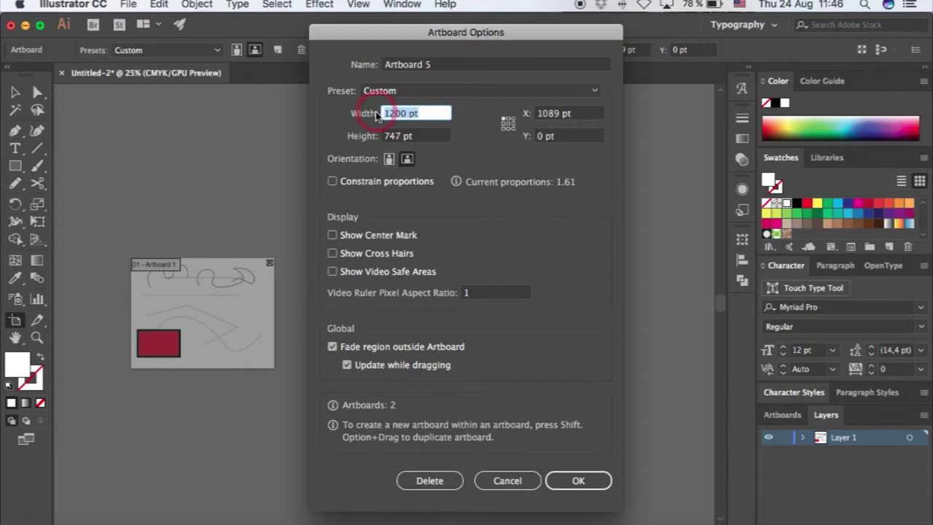
pyautogui.write('841mm')
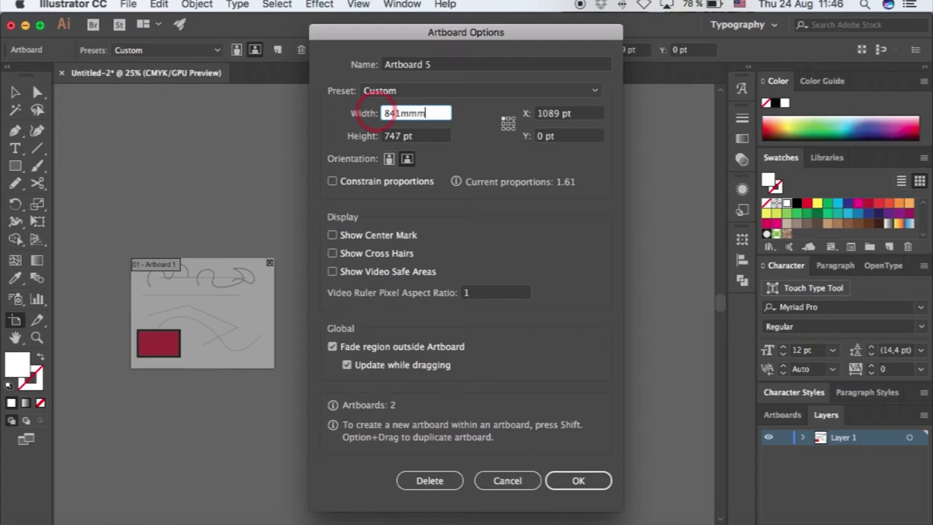
pyautogui.press('Tab')
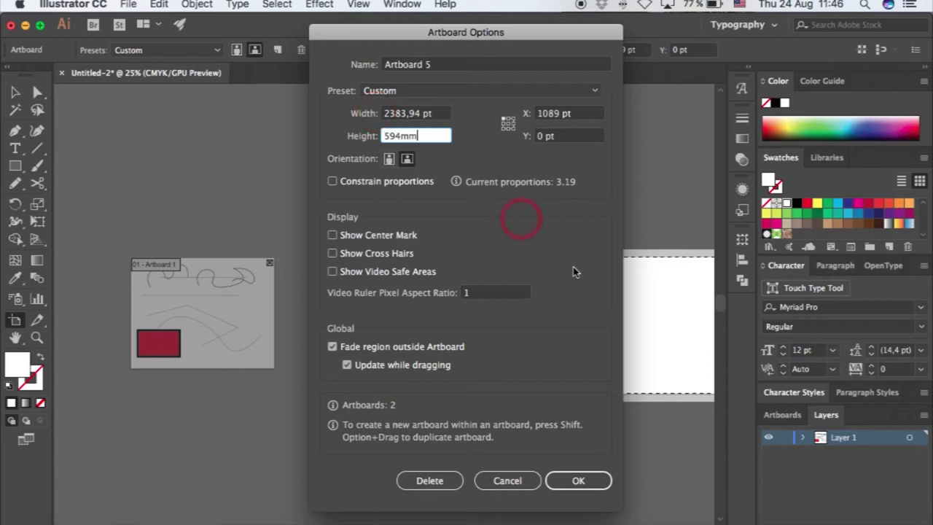
pyautogui.click(577, 480)
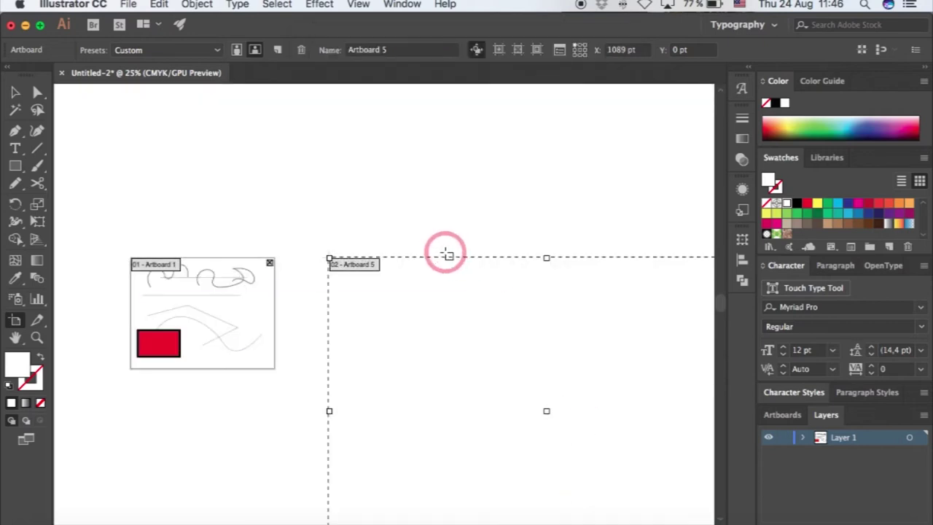
pyautogui.scroll(-4, 403, 251)
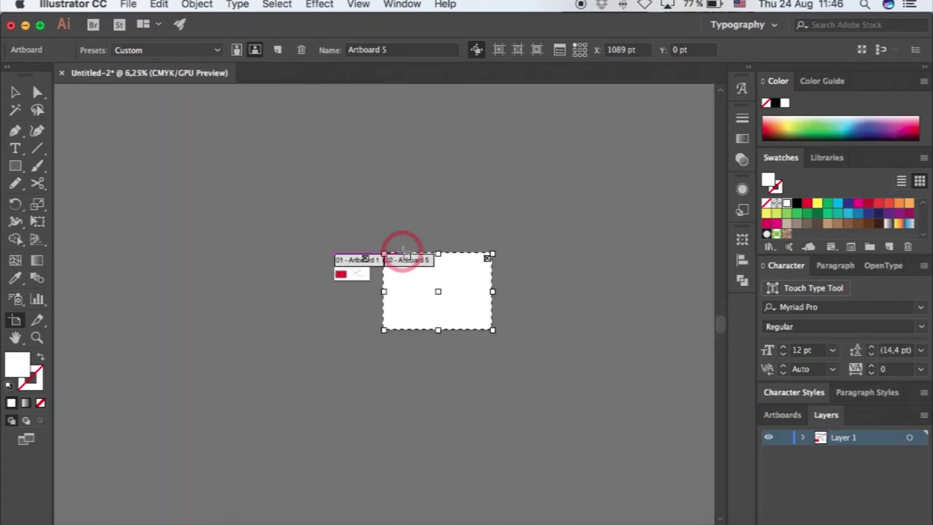
pyautogui.scroll(3, 439, 287)
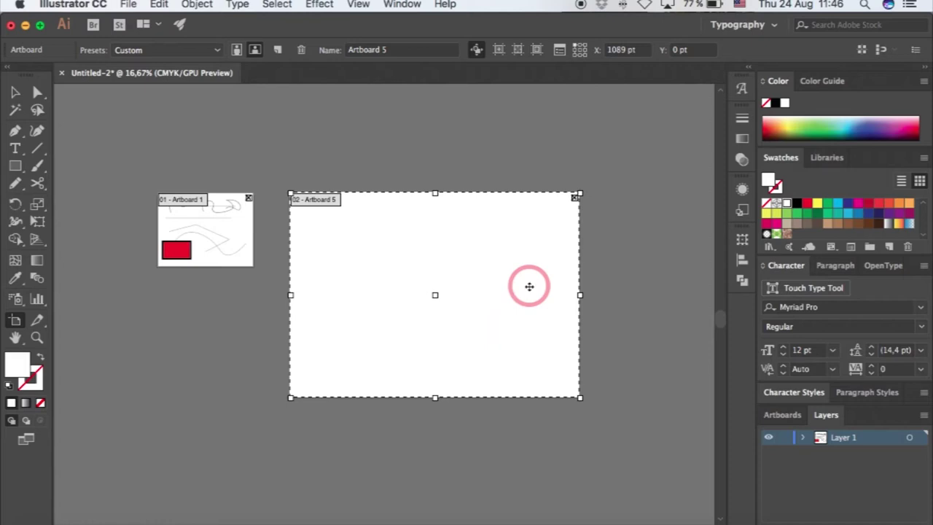
# With a top-left reference point, move Artboard 5 to X 0 pt in Artboard Options
pyautogui.click(580, 54)
pyautogui.click(576, 46)
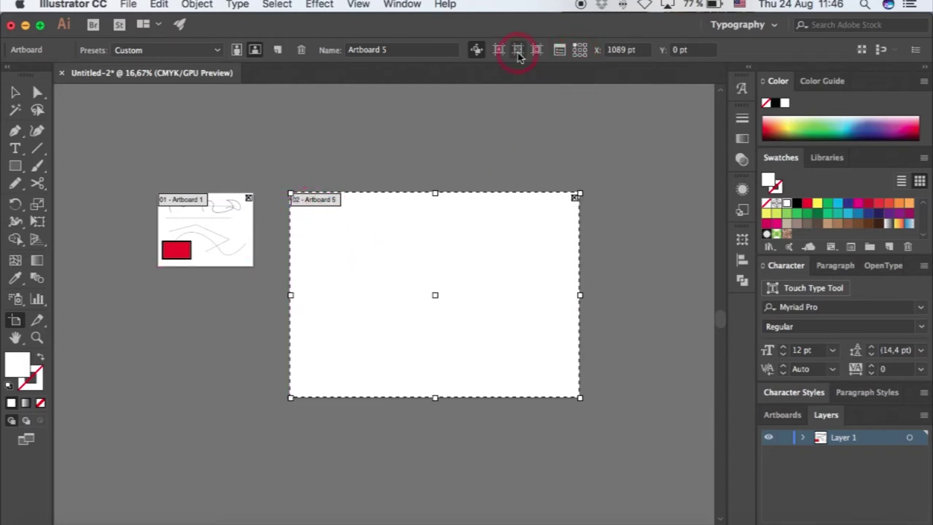
pyautogui.click(559, 48)
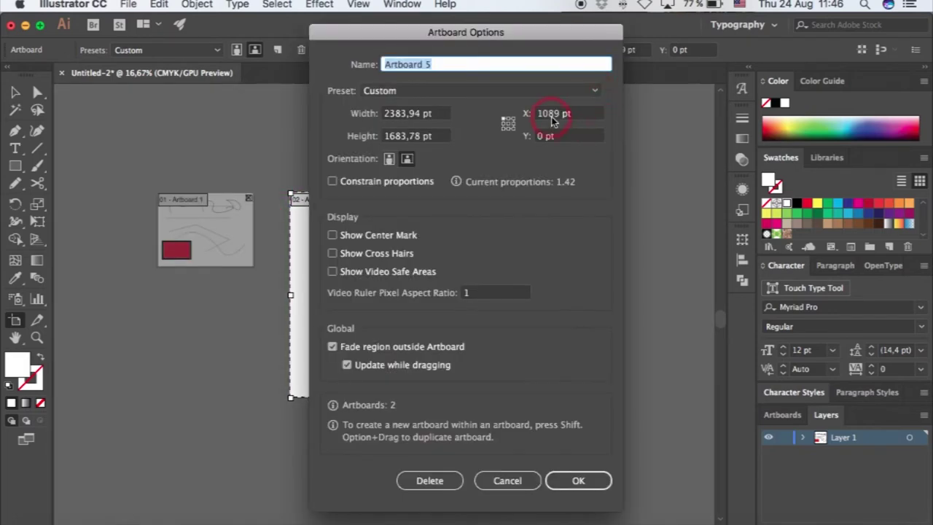
pyautogui.doubleClick(553, 117)
pyautogui.write('0')
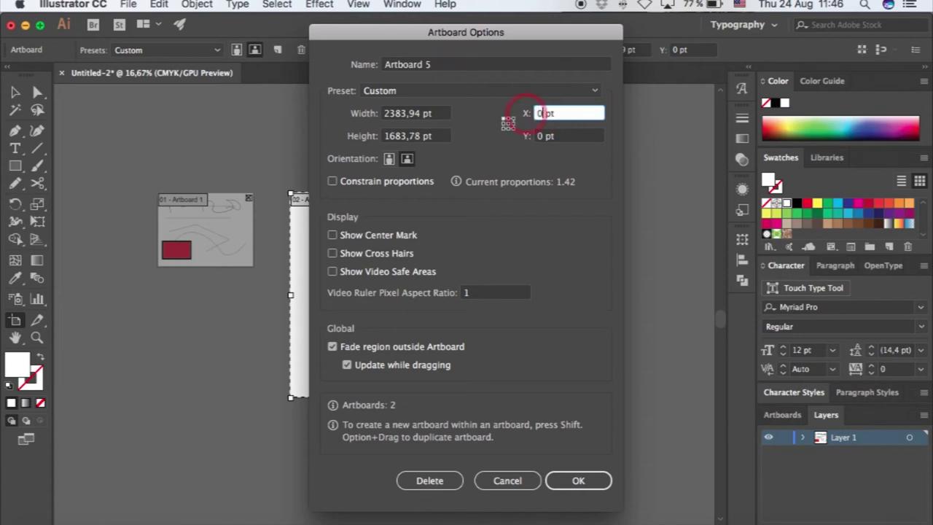
pyautogui.click(539, 113)
pyautogui.click(599, 481)
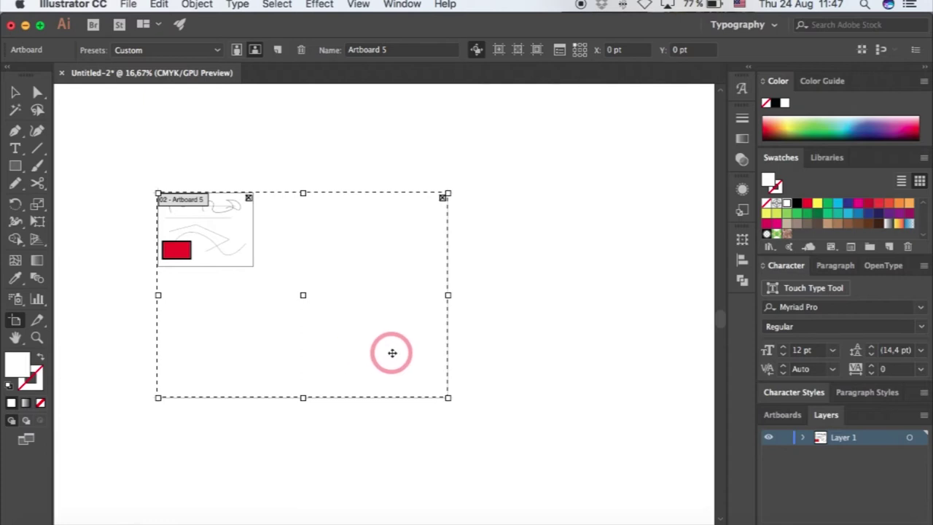
pyautogui.scroll(-2, 434, 371)
pyautogui.scroll(3, 327, 347)
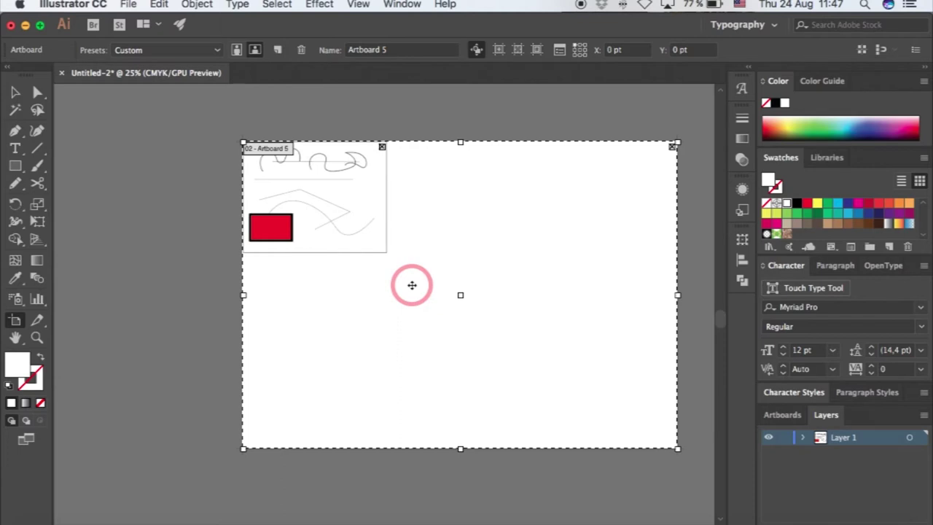
pyautogui.click(743, 262)
pyautogui.click(687, 270)
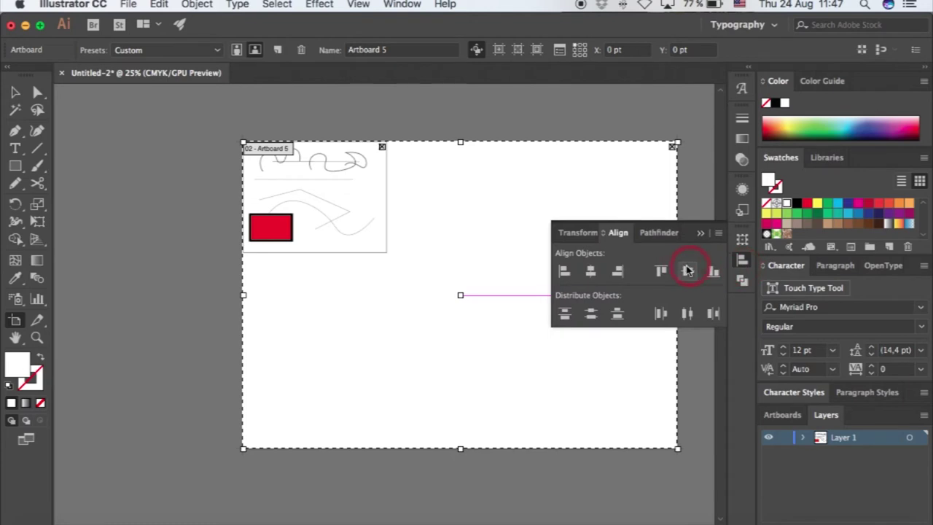
pyautogui.click(591, 270)
pyautogui.click(617, 272)
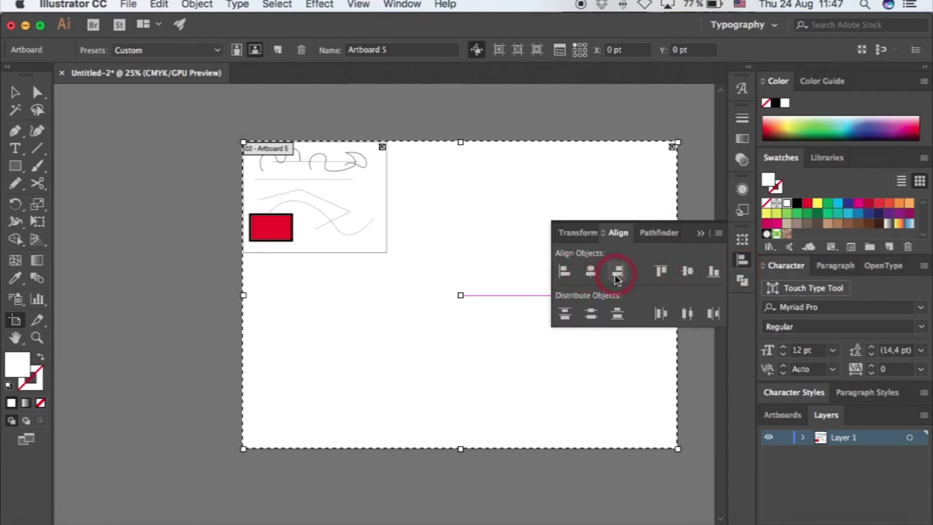
pyautogui.click(592, 234)
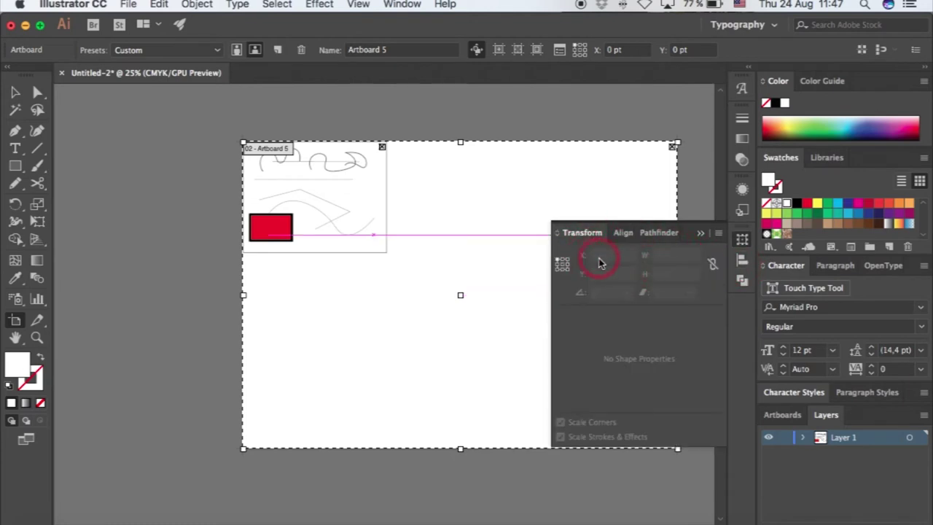
pyautogui.click(701, 234)
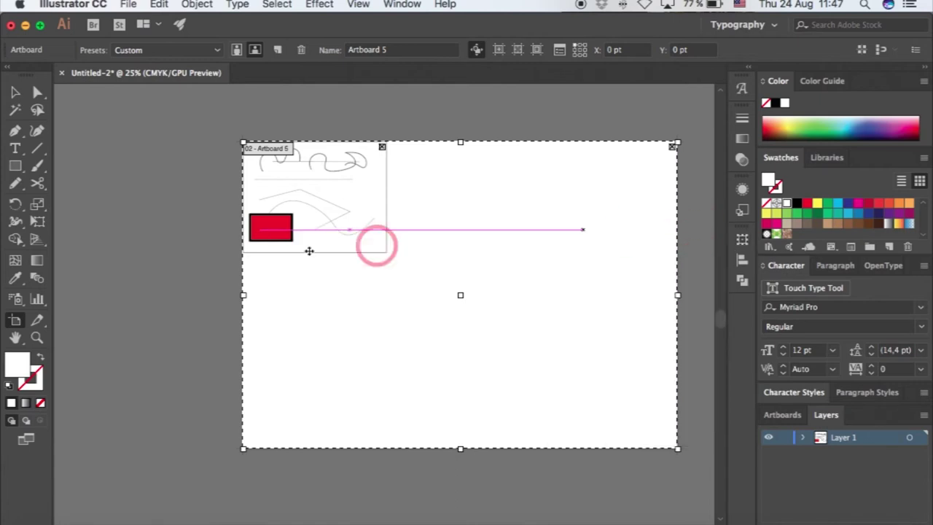
pyautogui.click(39, 368)
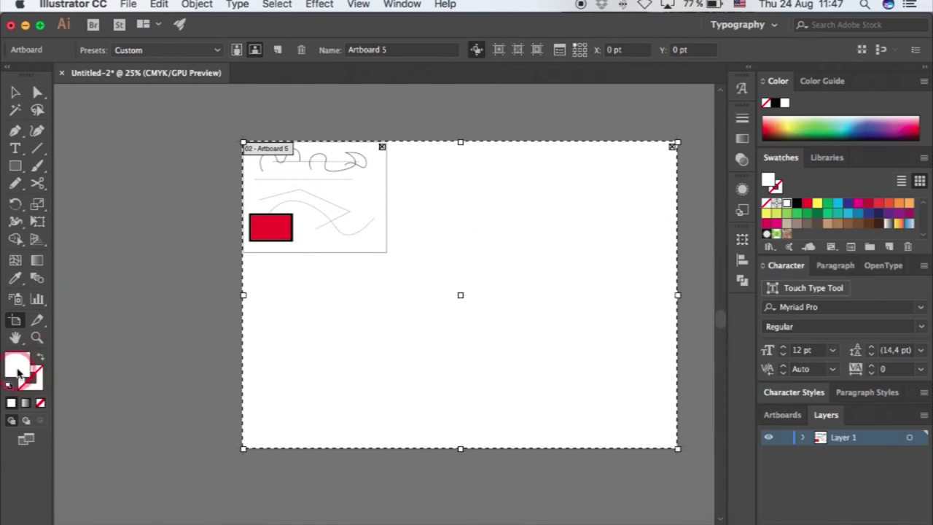
pyautogui.click(18, 368)
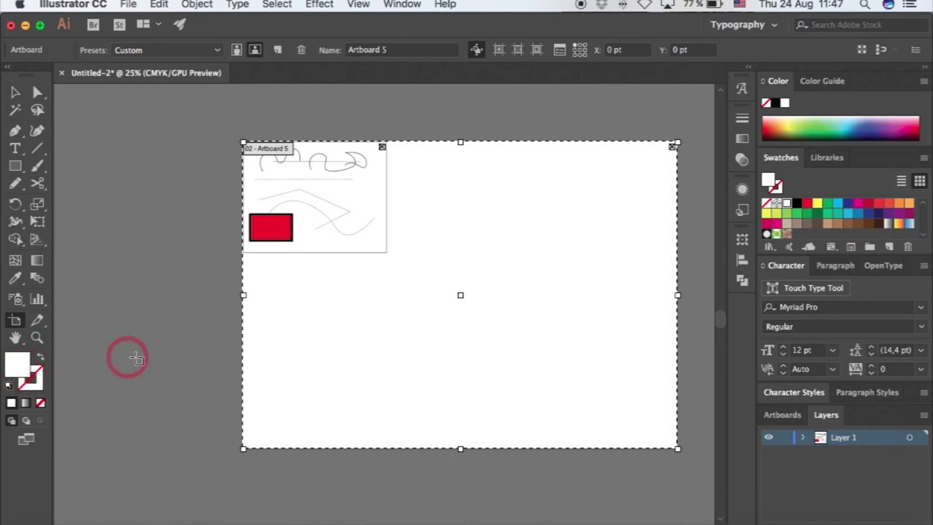
pyautogui.press('Delete')
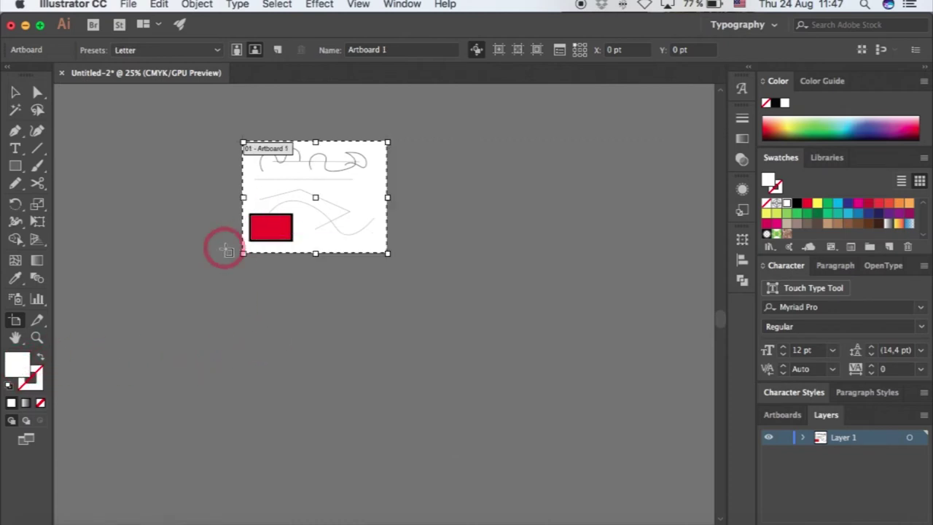
pyautogui.press('Escape')
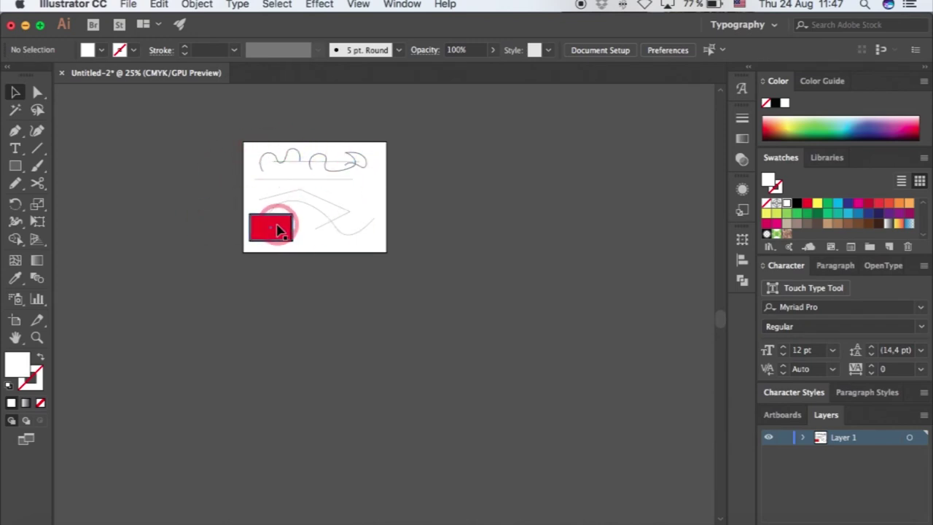
pyautogui.hotkey('ctrl', '0')
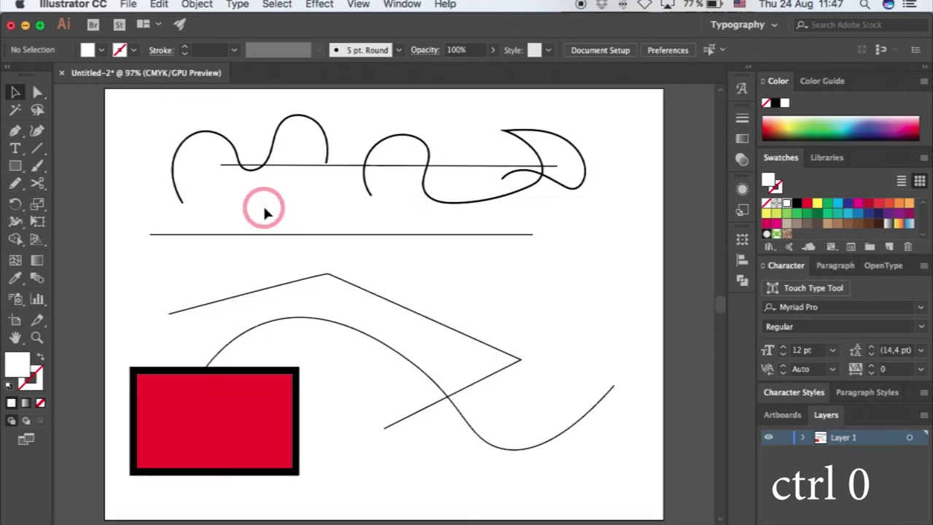
pyautogui.click(281, 367)
pyautogui.click(33, 173)
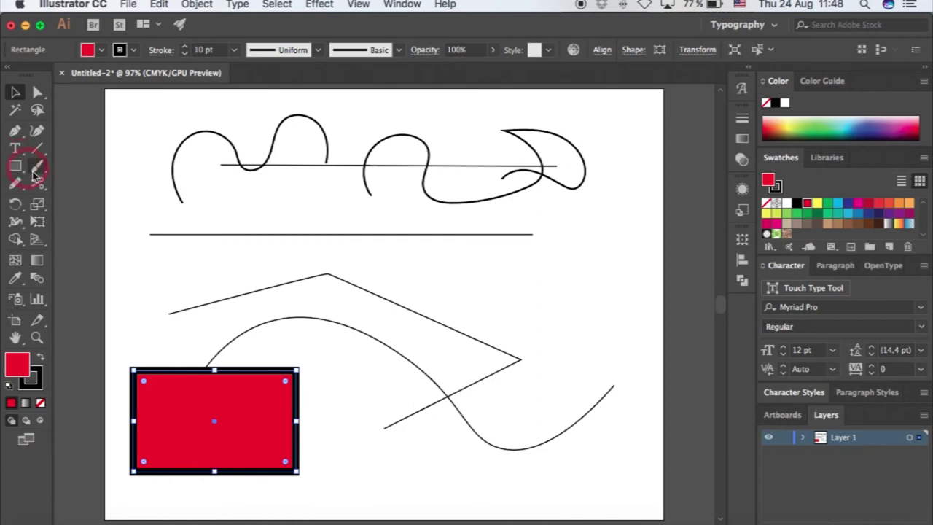
pyautogui.click(38, 183)
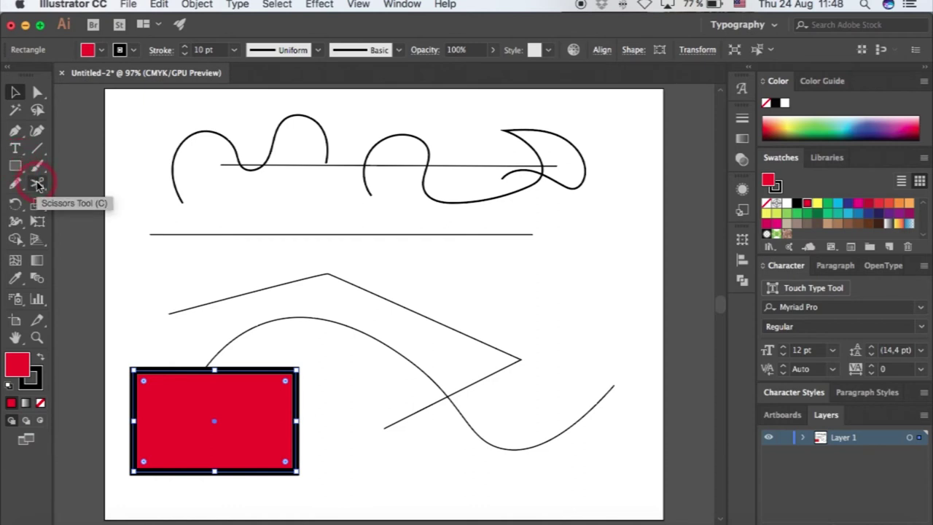
pyautogui.click(38, 184)
pyautogui.moveTo(44, 185); pyautogui.dragTo(65, 185)
pyautogui.press('v')
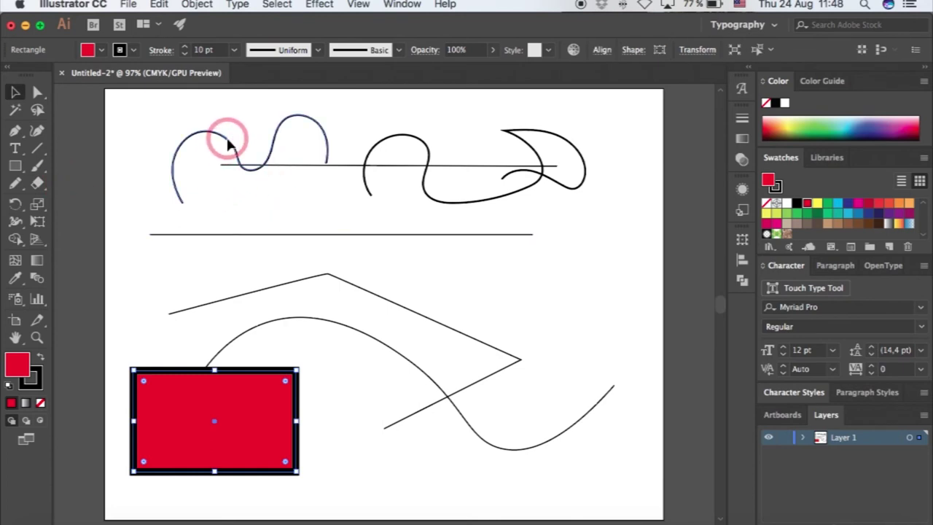
# Erase the downward tail at the left end of the wavy scribble with the Eraser tool
pyautogui.click(225, 150)
pyautogui.click(37, 183)
pyautogui.moveTo(187, 200)
pyautogui.mouseDown()
pyautogui.moveTo(161, 166)
pyautogui.moveTo(166, 180)
pyautogui.moveTo(187, 183)
pyautogui.moveTo(166, 184)
pyautogui.moveTo(185, 187)
pyautogui.moveTo(172, 203)
pyautogui.moveTo(169, 171)
pyautogui.moveTo(180, 146)
pyautogui.moveTo(187, 260)
pyautogui.mouseUp()
pyautogui.click(37, 184)
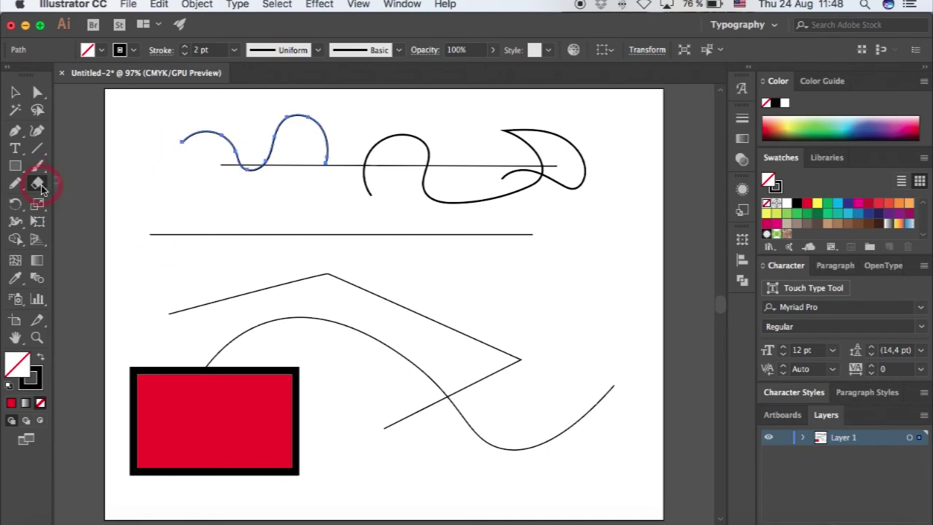
pyautogui.moveTo(222, 146)
pyautogui.mouseDown()
pyautogui.moveTo(258, 150)
pyautogui.moveTo(235, 150)
pyautogui.moveTo(309, 132)
pyautogui.moveTo(228, 177)
pyautogui.moveTo(285, 146)
pyautogui.moveTo(166, 154)
pyautogui.moveTo(164, 178)
pyautogui.mouseUp()
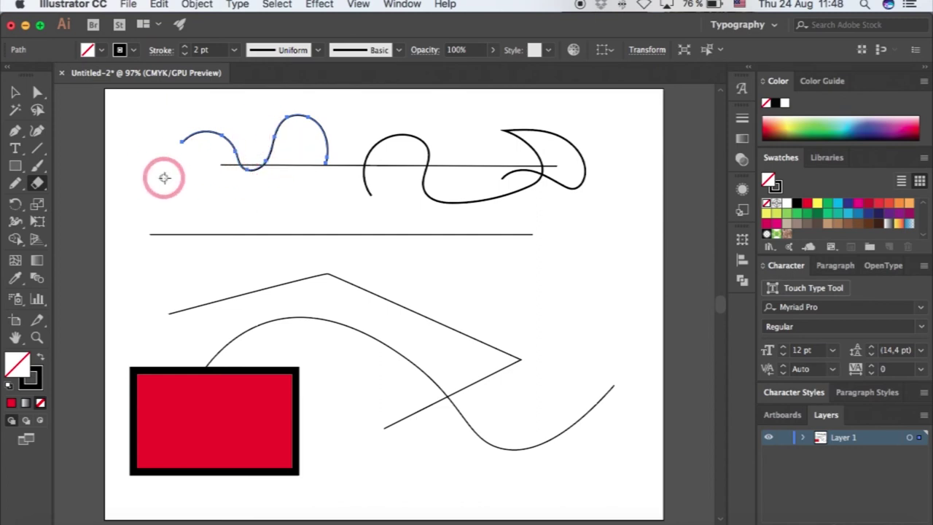
pyautogui.moveTo(164, 178); pyautogui.dragTo(150, 182)
# Cut the wavy scribble near its left end with Scissors and select the short cut-off arc
pyautogui.click(40, 185)
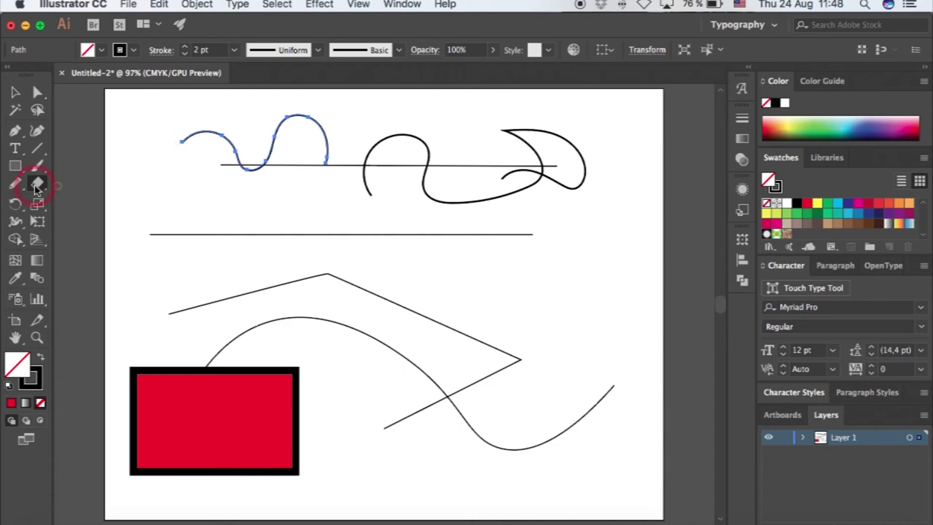
pyautogui.moveTo(34, 186); pyautogui.dragTo(93, 209)
pyautogui.moveTo(204, 140)
pyautogui.mouseDown()
pyautogui.moveTo(183, 142)
pyautogui.moveTo(235, 129)
pyautogui.moveTo(277, 139)
pyautogui.moveTo(210, 131)
pyautogui.moveTo(190, 141)
pyautogui.moveTo(288, 130)
pyautogui.moveTo(312, 146)
pyautogui.moveTo(208, 139)
pyautogui.moveTo(223, 135)
pyautogui.mouseUp()
pyautogui.click(223, 134)
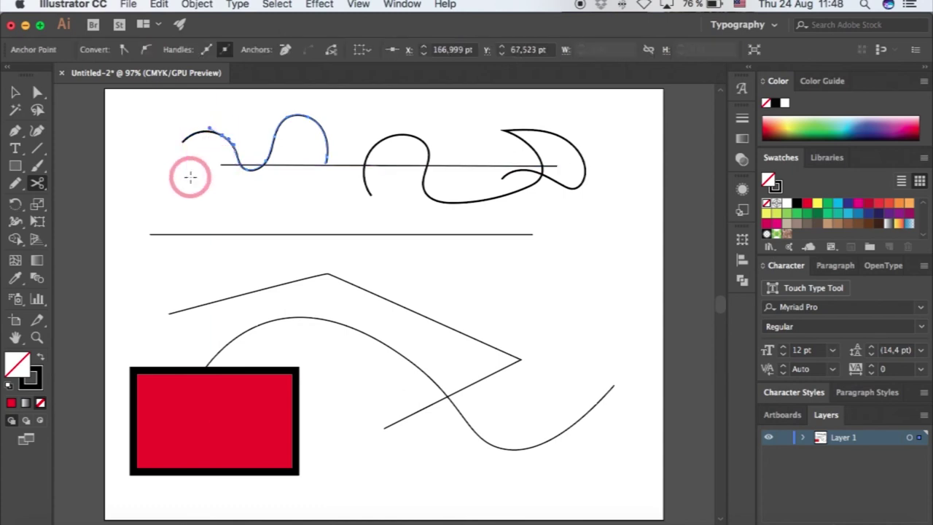
pyautogui.press('v')
pyautogui.click(198, 136)
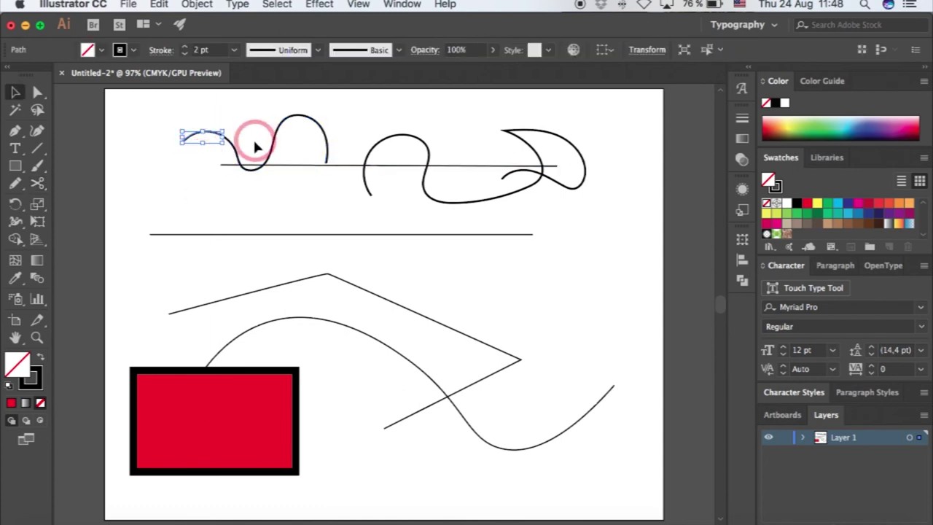
# Select the red rectangle and try knife cuts across it, undoing each trial
pyautogui.click(125, 195)
pyautogui.click(252, 391)
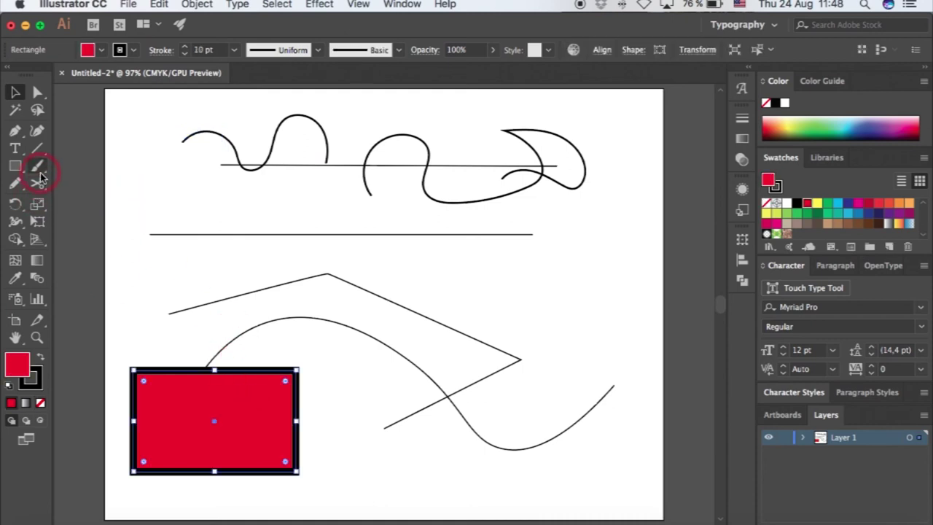
pyautogui.moveTo(41, 176)
pyautogui.mouseDown()
pyautogui.moveTo(81, 185)
pyautogui.moveTo(38, 183)
pyautogui.mouseUp()
pyautogui.moveTo(37, 183); pyautogui.dragTo(104, 218)
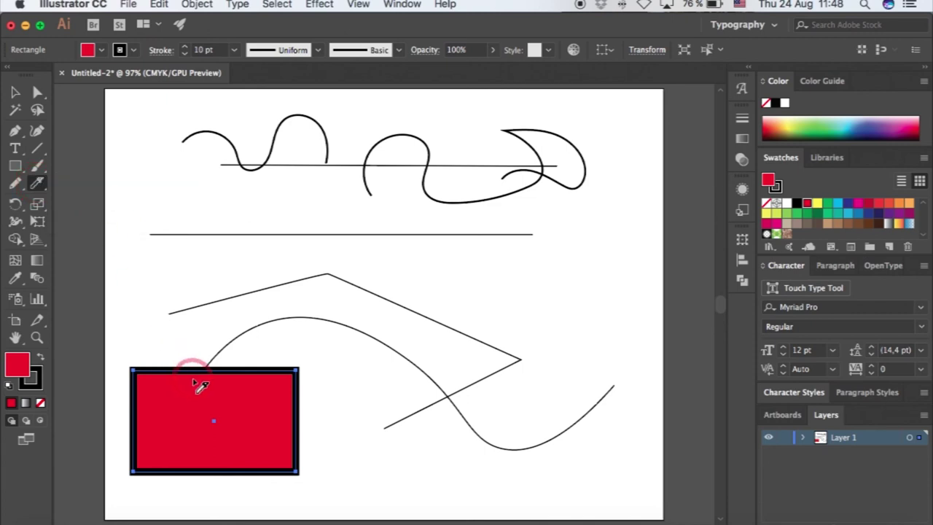
pyautogui.moveTo(195, 383)
pyautogui.mouseDown()
pyautogui.moveTo(186, 343)
pyautogui.moveTo(234, 324)
pyautogui.moveTo(252, 350)
pyautogui.moveTo(201, 330)
pyautogui.moveTo(364, 481)
pyautogui.mouseUp()
pyautogui.scroll(-1, 233, 324)
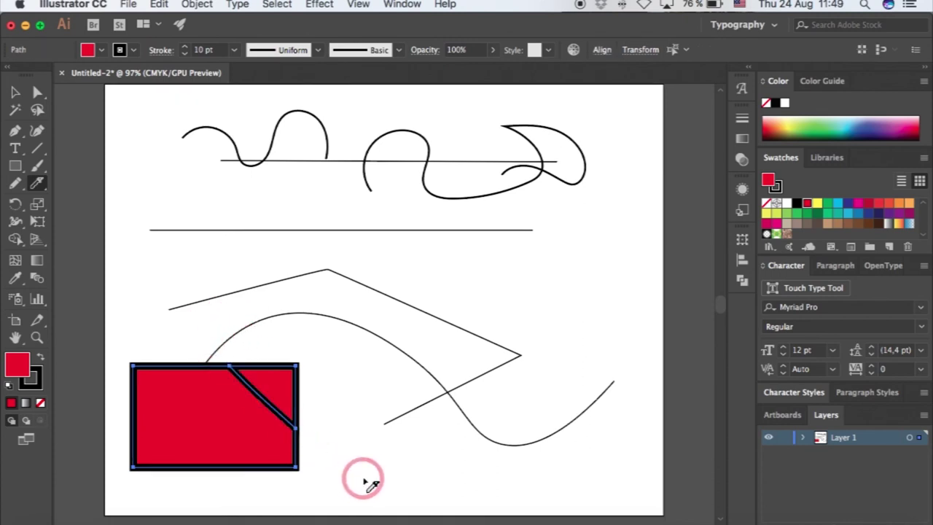
pyautogui.press('super+z')
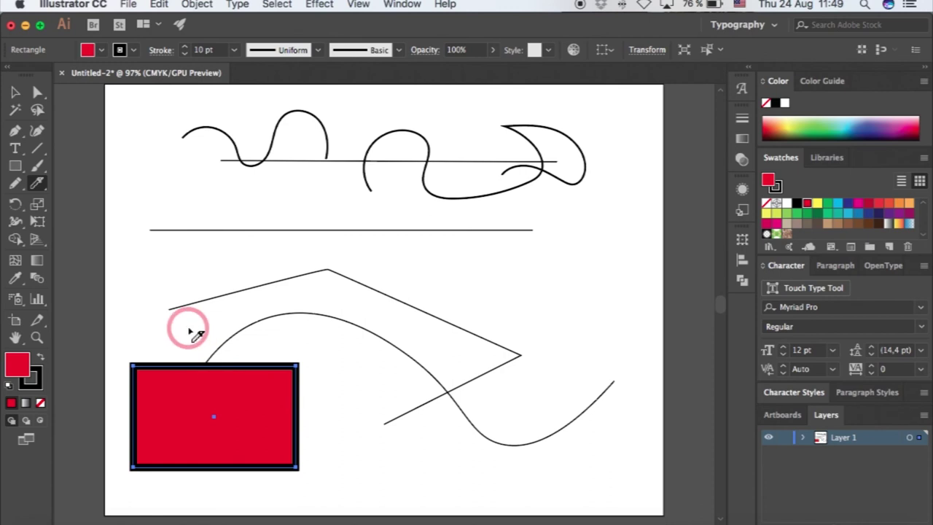
pyautogui.moveTo(196, 334)
pyautogui.mouseDown()
pyautogui.moveTo(189, 329)
pyautogui.moveTo(228, 374)
pyautogui.mouseUp()
pyautogui.press('super+z')
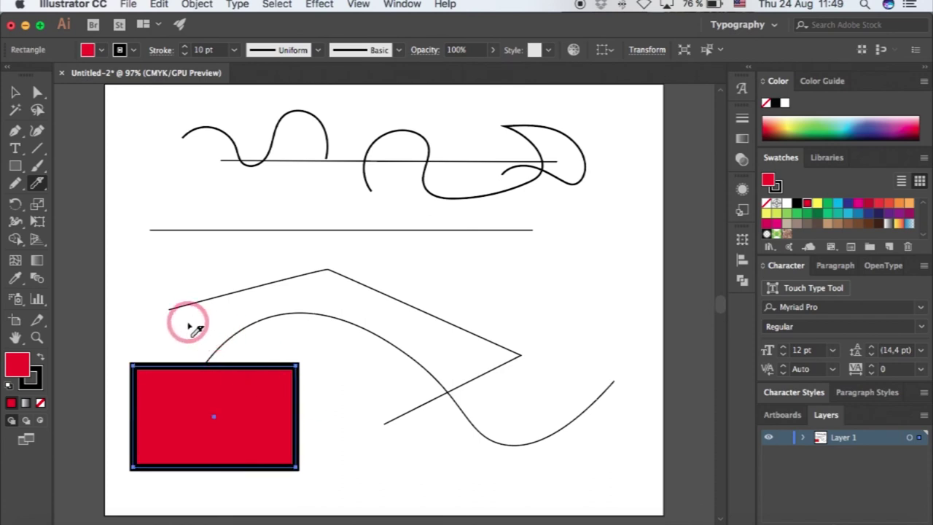
# After several undone diagonal trials, slice off the rectangle's upper-right corner as a triangle
pyautogui.moveTo(189, 326)
pyautogui.mouseDown()
pyautogui.moveTo(331, 445)
pyautogui.moveTo(343, 473)
pyautogui.moveTo(370, 462)
pyautogui.mouseUp()
pyautogui.press('super+z')
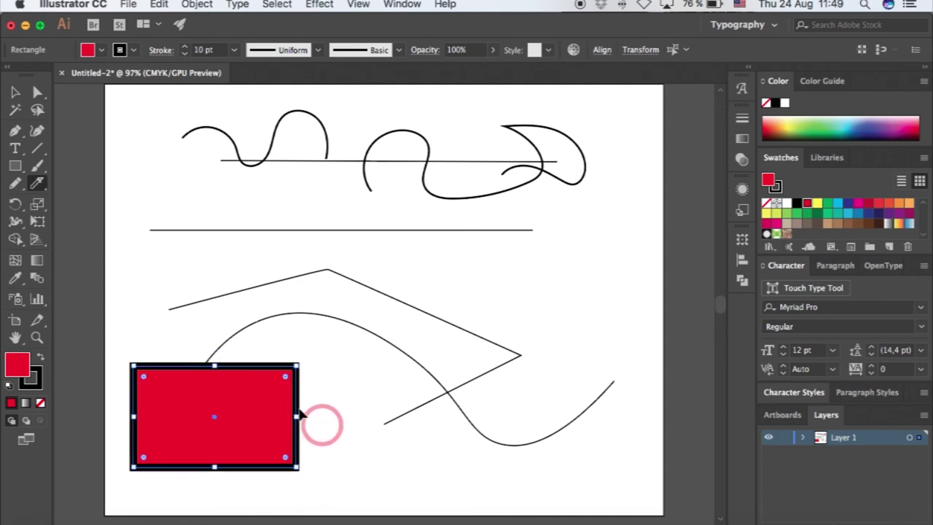
pyautogui.moveTo(175, 323)
pyautogui.mouseDown()
pyautogui.moveTo(357, 445)
pyautogui.moveTo(403, 413)
pyautogui.moveTo(408, 388)
pyautogui.mouseUp()
pyautogui.press('super+z')
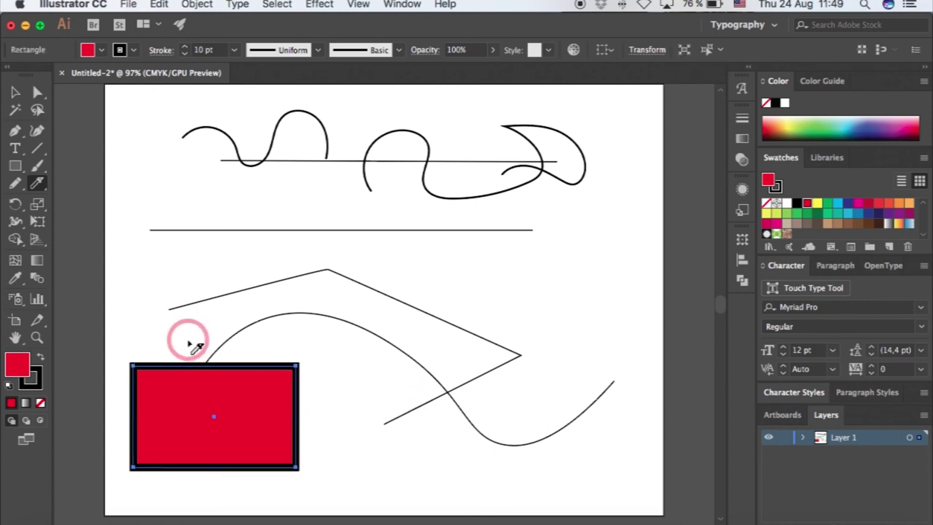
pyautogui.moveTo(188, 339); pyautogui.dragTo(333, 443)
pyautogui.press('super+z')
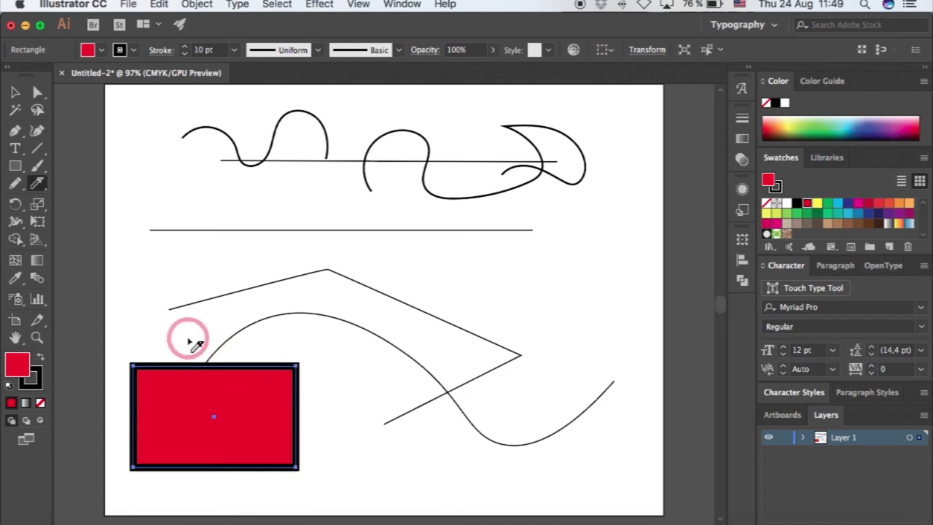
pyautogui.moveTo(175, 332); pyautogui.dragTo(327, 448)
pyautogui.moveTo(156, 344)
pyautogui.mouseDown()
pyautogui.moveTo(227, 453)
pyautogui.moveTo(324, 445)
pyautogui.mouseUp()
pyautogui.press('super+z')
pyautogui.moveTo(158, 329); pyautogui.dragTo(253, 449)
pyautogui.press('super+z')
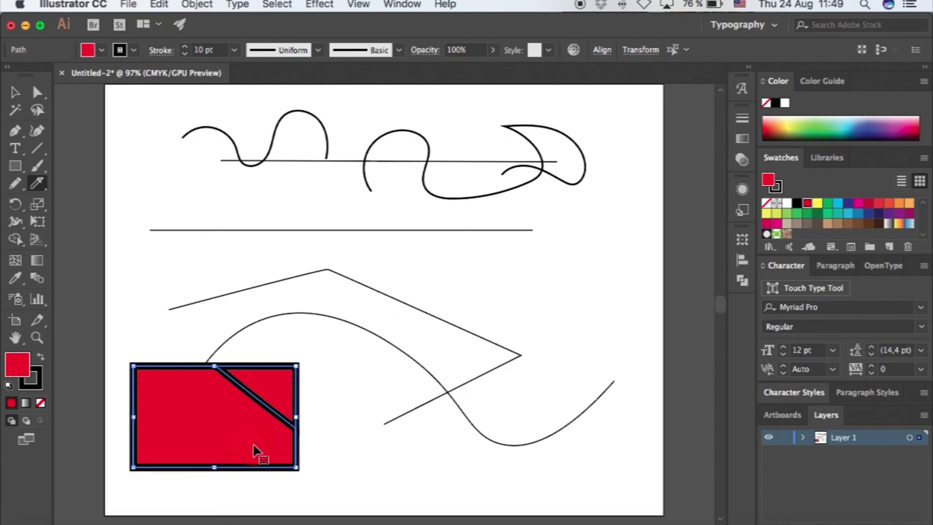
pyautogui.press('super+z')
pyautogui.moveTo(181, 333)
pyautogui.mouseDown()
pyautogui.moveTo(173, 331)
pyautogui.moveTo(370, 483)
pyautogui.mouseUp()
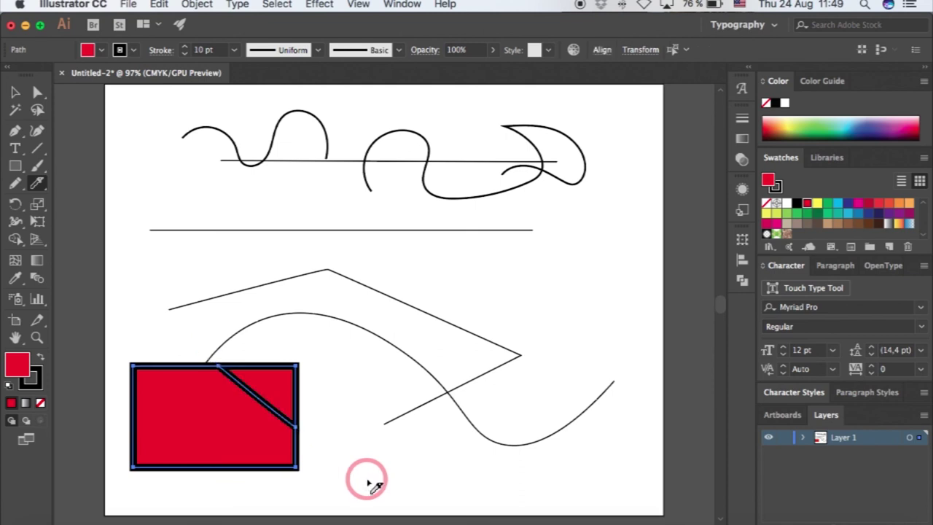
# Knife a curved cut across the rectangle's lower part, splitting off a bottom strip
pyautogui.moveTo(117, 421); pyautogui.dragTo(174, 428)
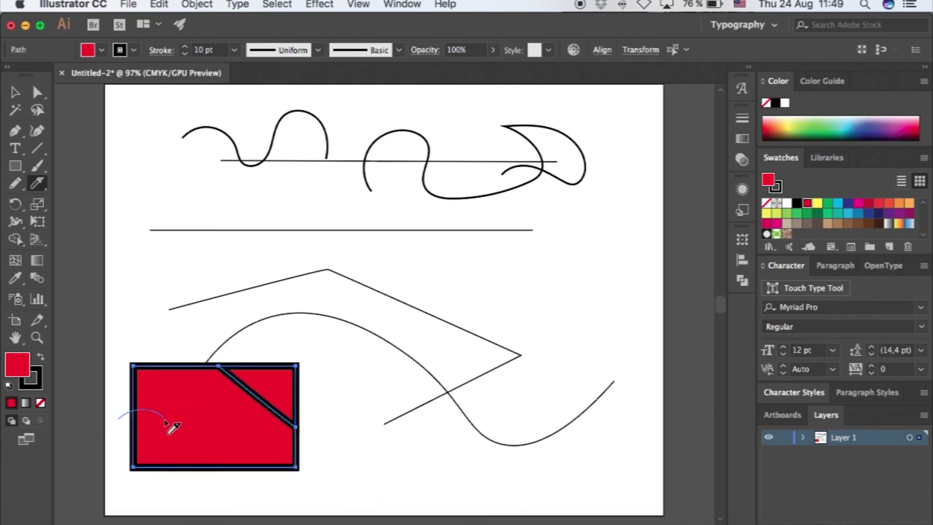
pyautogui.moveTo(212, 455); pyautogui.dragTo(303, 484)
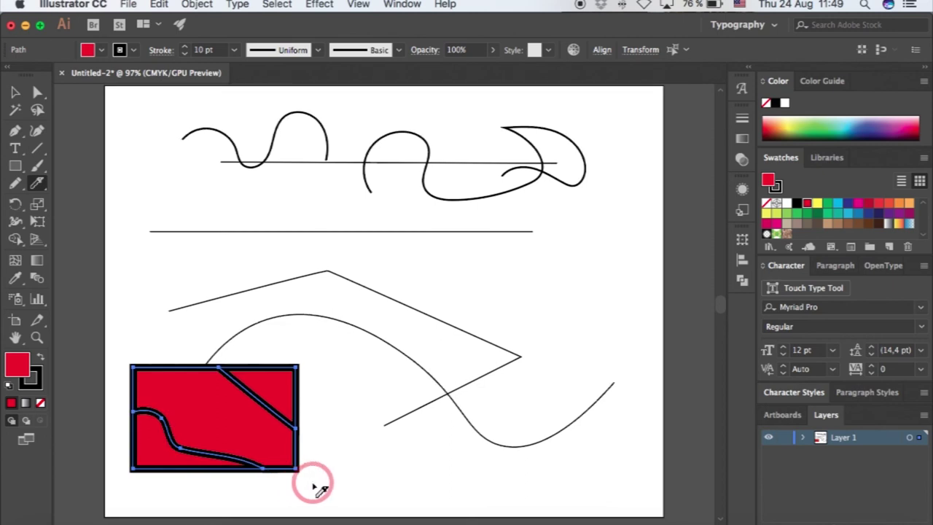
pyautogui.press('v')
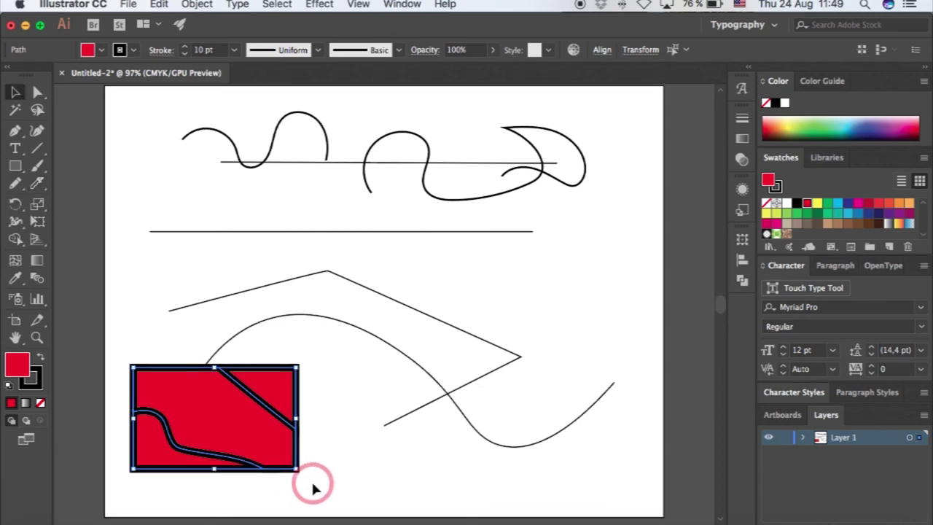
pyautogui.click(323, 387)
# Move the triangle up-right and the curved bottom piece down-left to separate the three pieces
pyautogui.moveTo(276, 397); pyautogui.dragTo(309, 382)
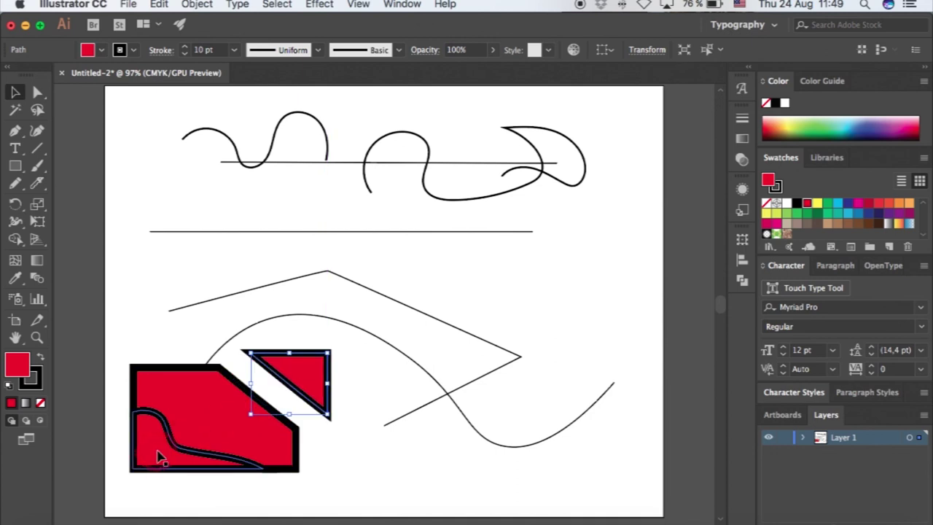
pyautogui.moveTo(158, 453); pyautogui.dragTo(142, 481)
pyautogui.click(379, 481)
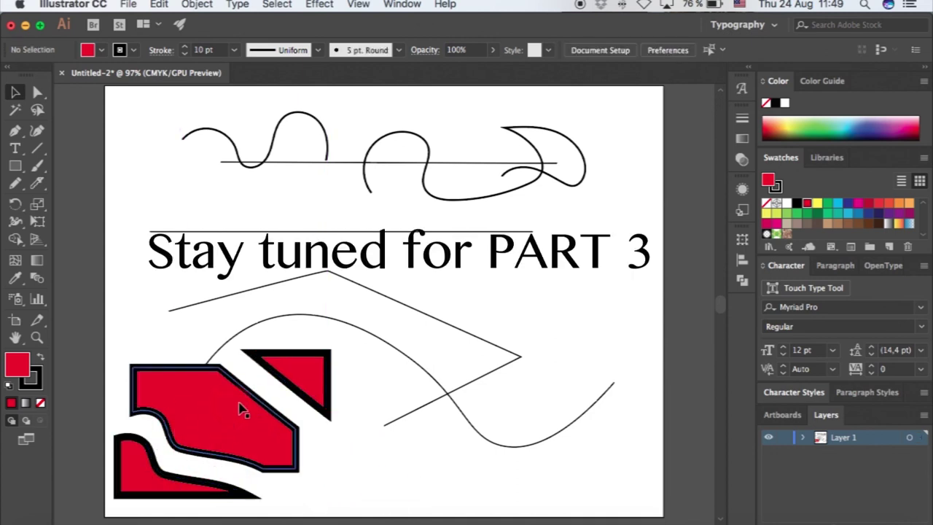
pyautogui.click(360, 397)
pyautogui.click(225, 366)
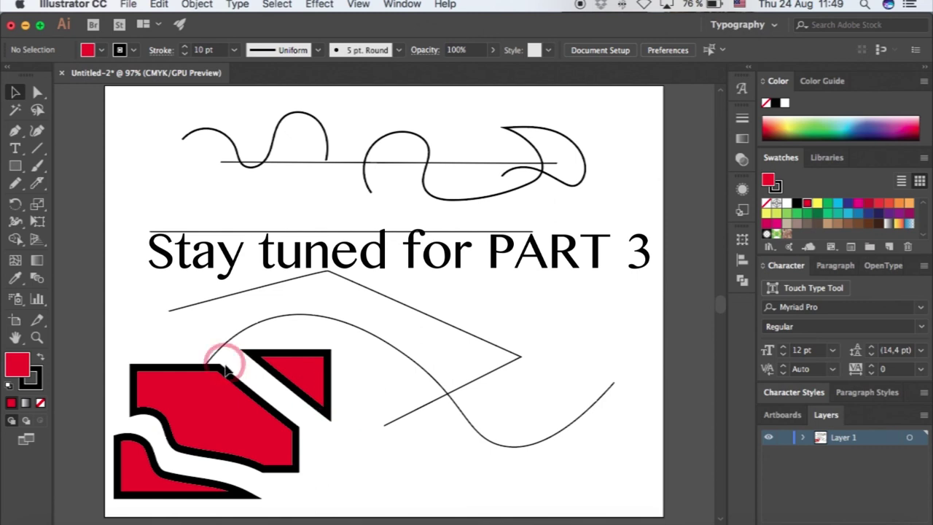